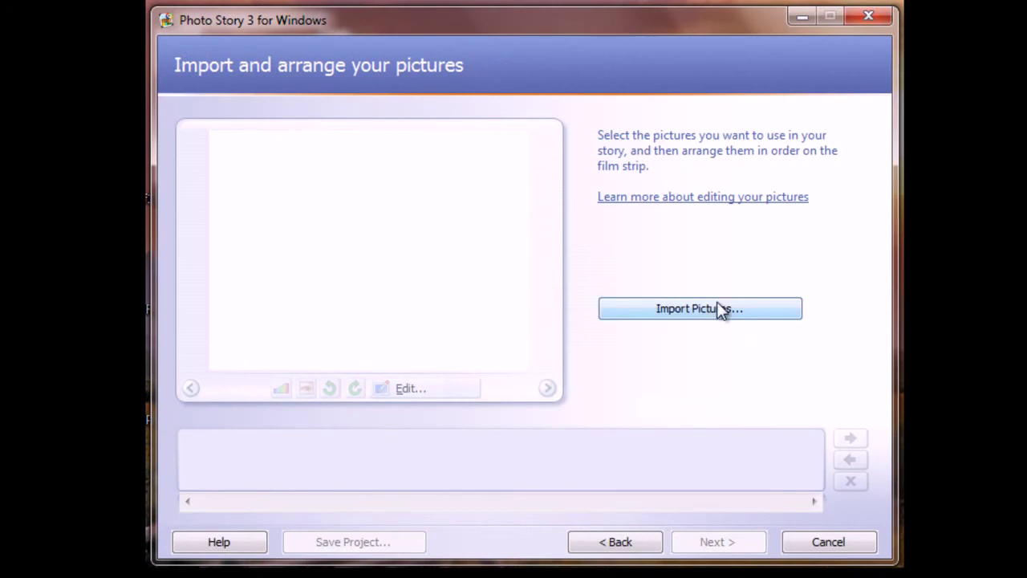
Import pictures 1 to 30 from the "animated video pics" folder, leaving out bg and CasioEX-F1-4z (1)
{"action": "left_click", "coordinate": [713, 309]}
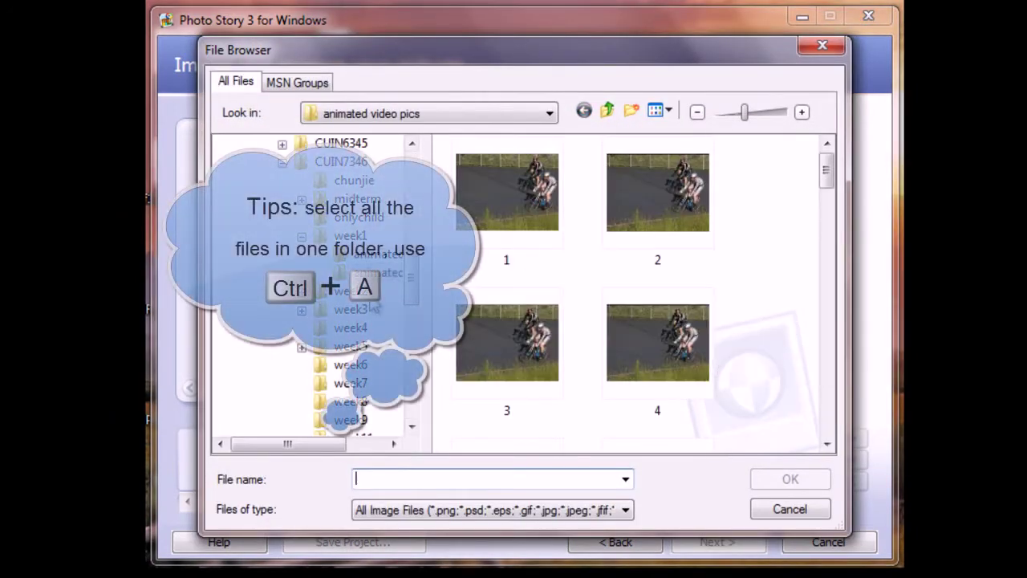
{"action": "key", "text": "ctrl+a"}
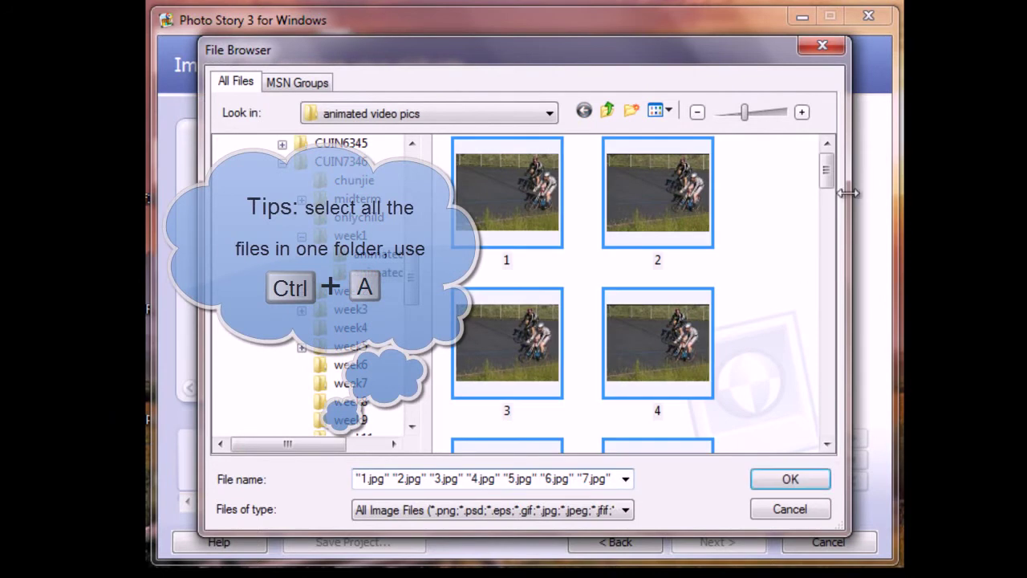
{"action": "left_click_drag", "start_coordinate": [826, 172], "coordinate": [821, 427]}
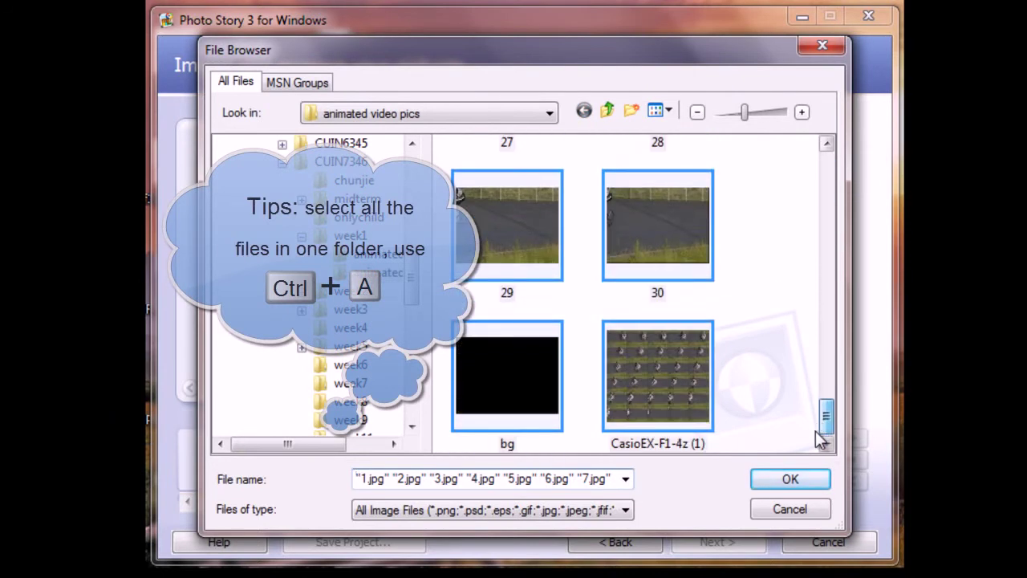
{"action": "left_click", "coordinate": [501, 376], "text": "ctrl"}
{"action": "left_click", "coordinate": [657, 385], "text": "ctrl"}
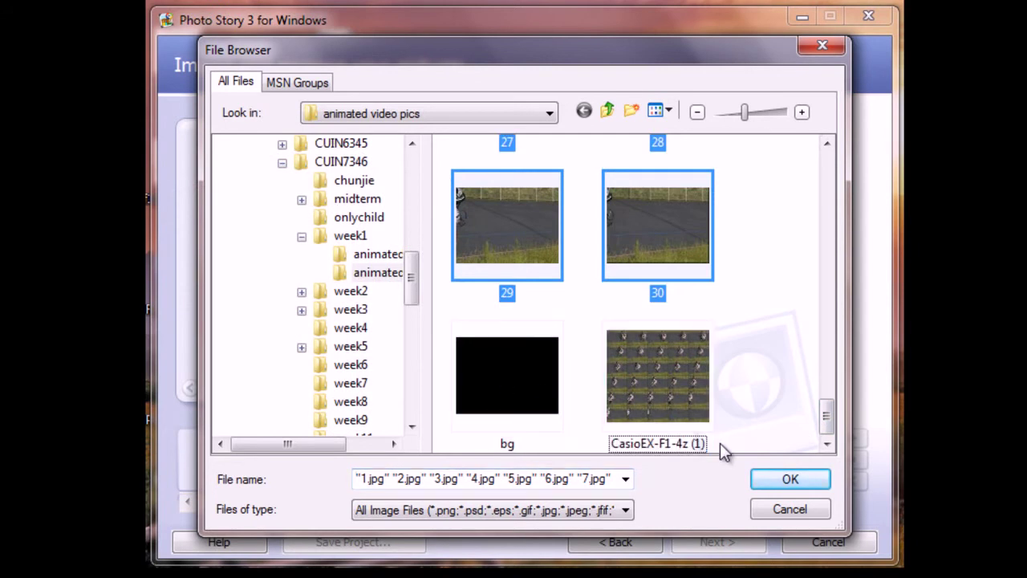
{"action": "left_click", "coordinate": [768, 480]}
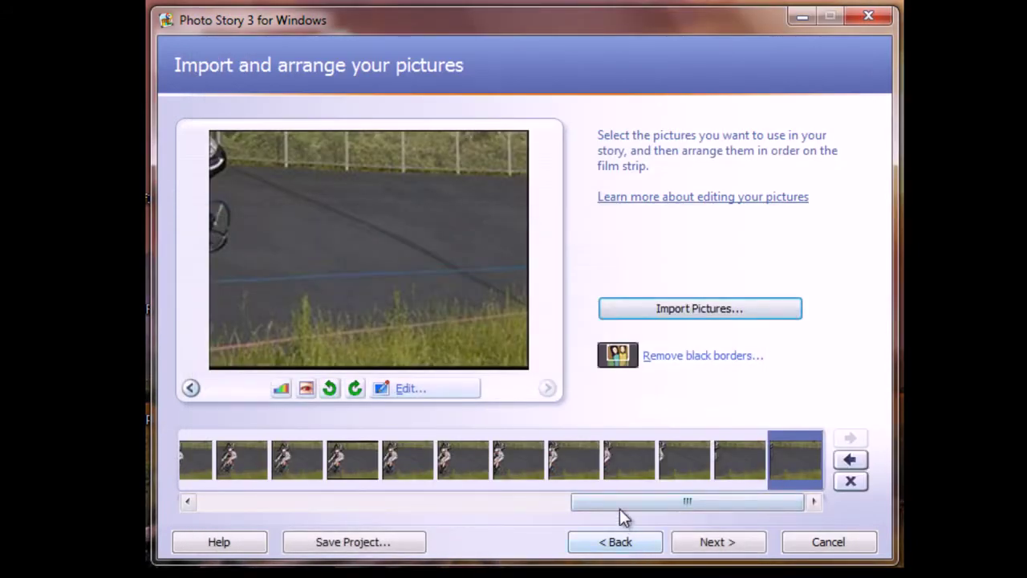
Add the title "Animation" to the first picture and align it to the picture's top left
{"action": "left_click", "coordinate": [728, 543]}
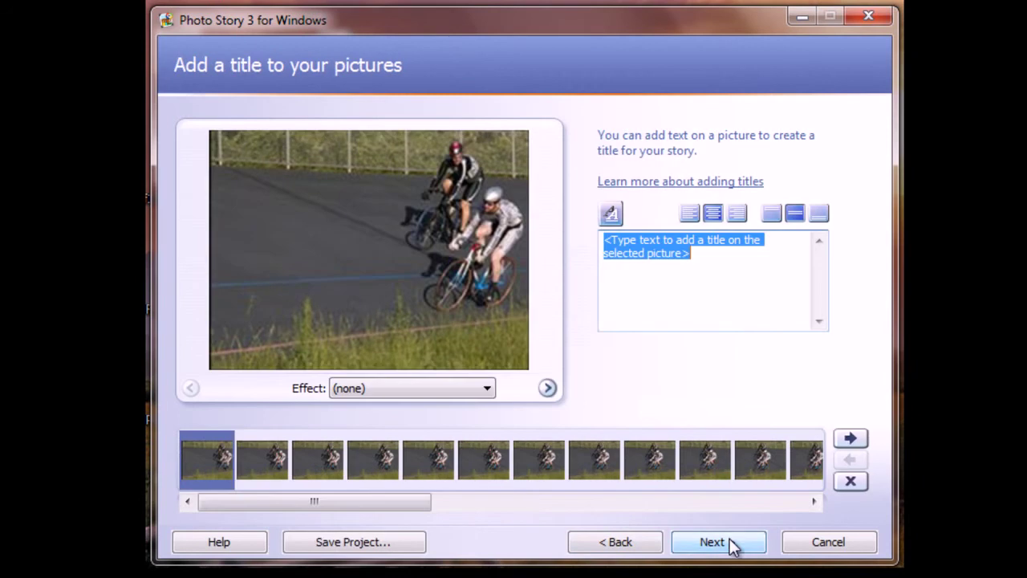
{"action": "type", "text": "Animation"}
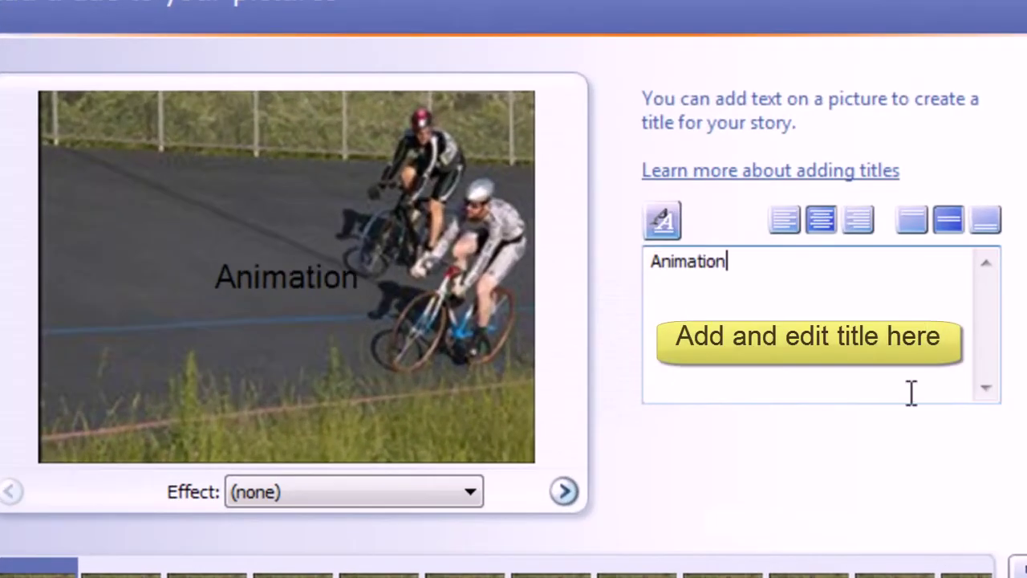
{"action": "left_click_drag", "start_coordinate": [763, 268], "coordinate": [650, 256]}
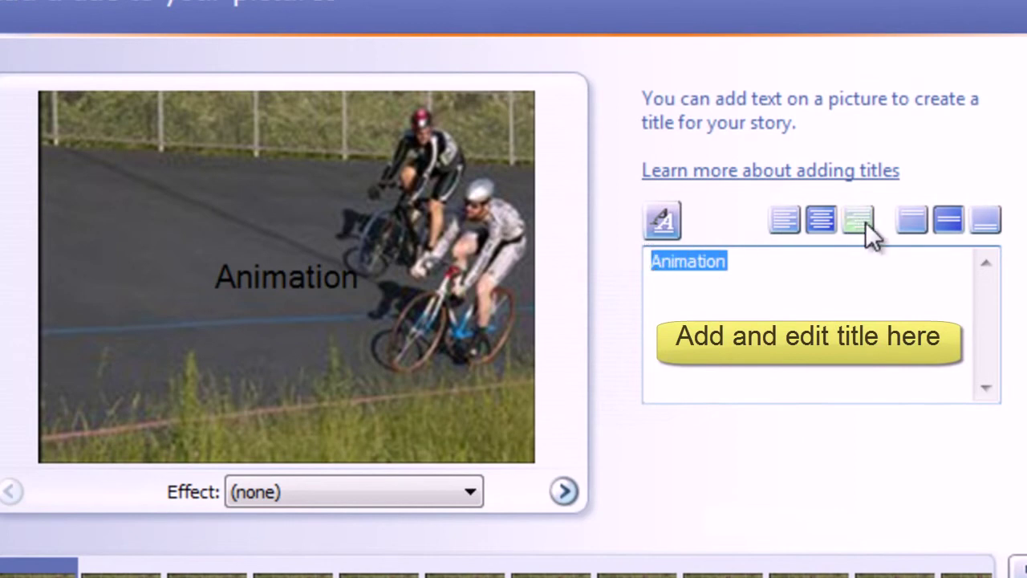
{"action": "left_click", "coordinate": [915, 212]}
{"action": "left_click", "coordinate": [784, 222]}
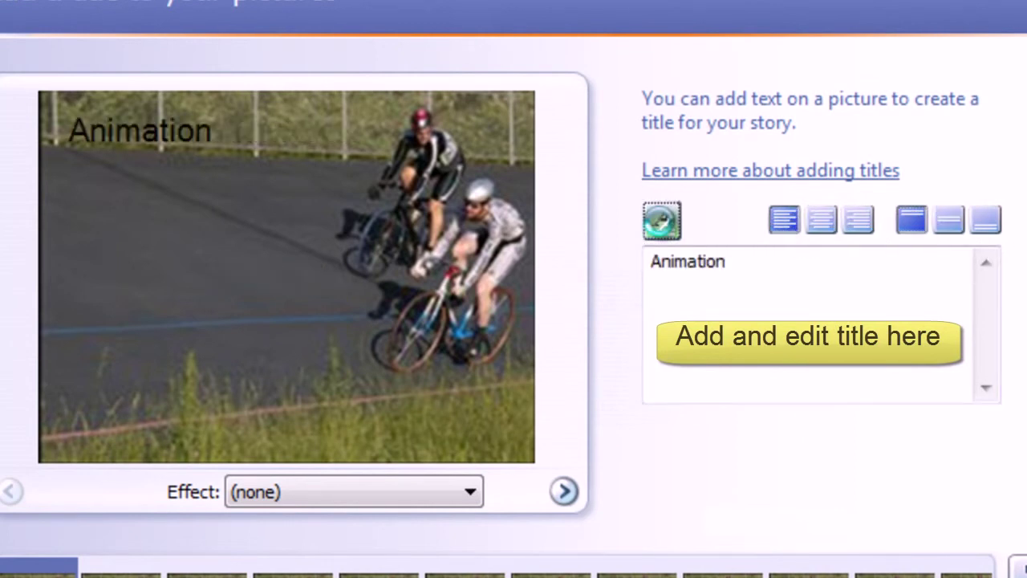
Format the title font as bold, size 20, in yellow
{"action": "left_click", "coordinate": [661, 221]}
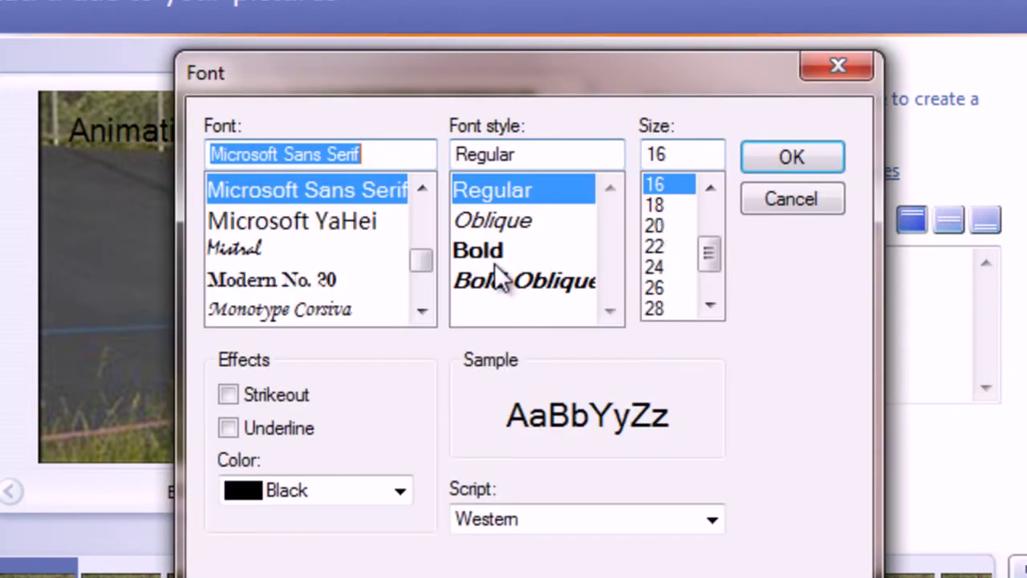
{"action": "left_click", "coordinate": [492, 250]}
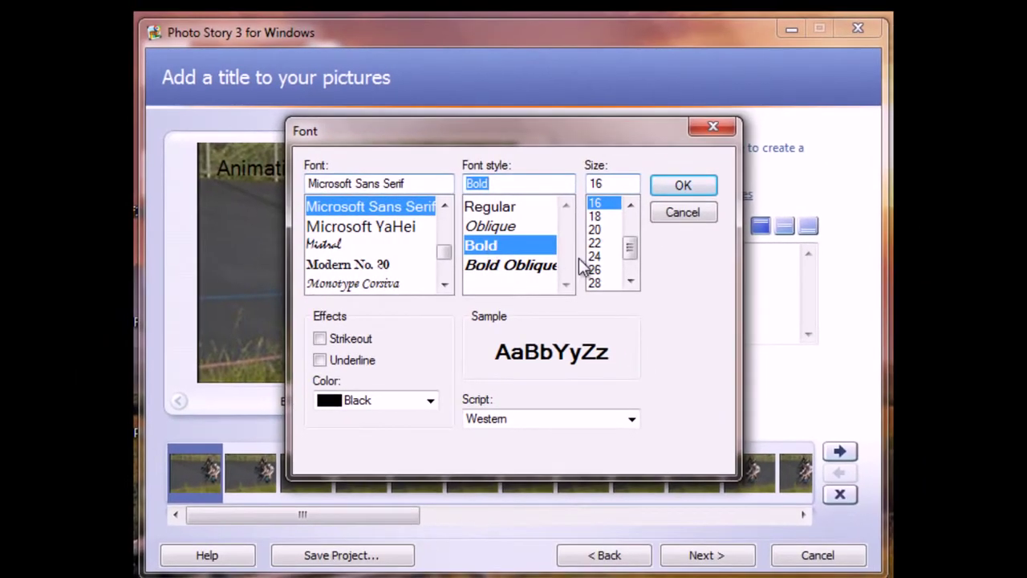
{"action": "left_click", "coordinate": [599, 229]}
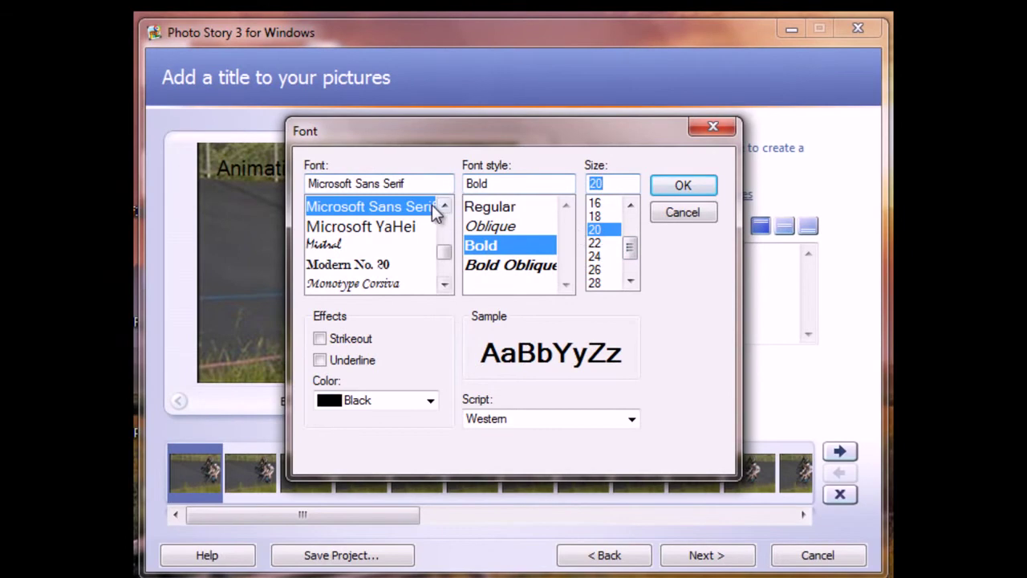
{"action": "left_click", "coordinate": [432, 400]}
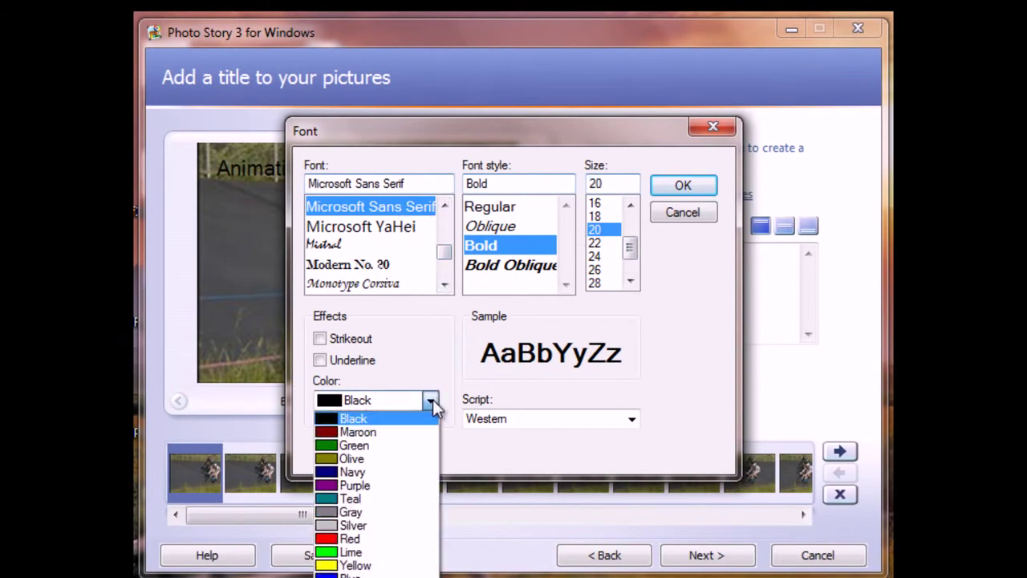
{"action": "left_click", "coordinate": [369, 562]}
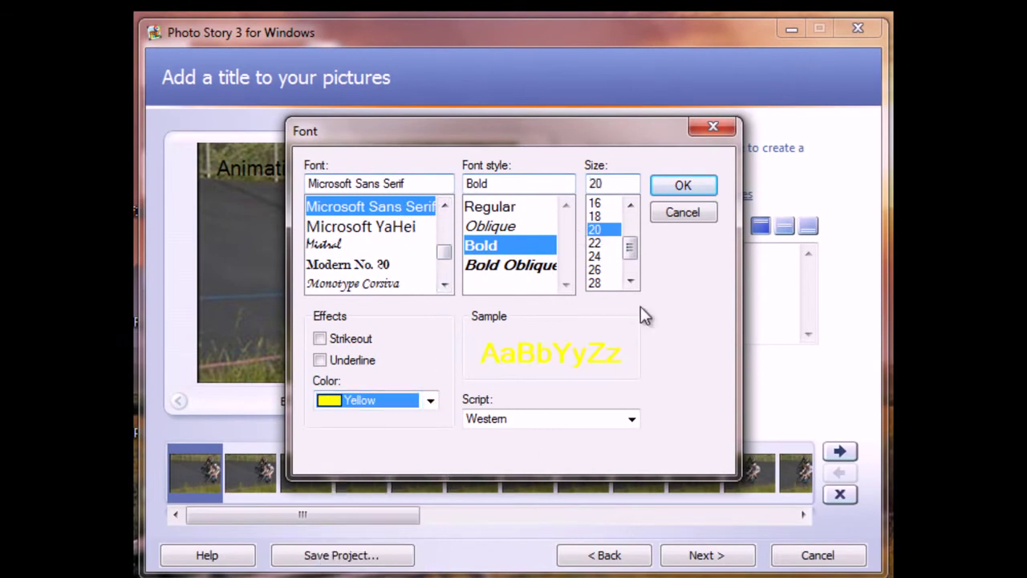
{"action": "left_click", "coordinate": [681, 187]}
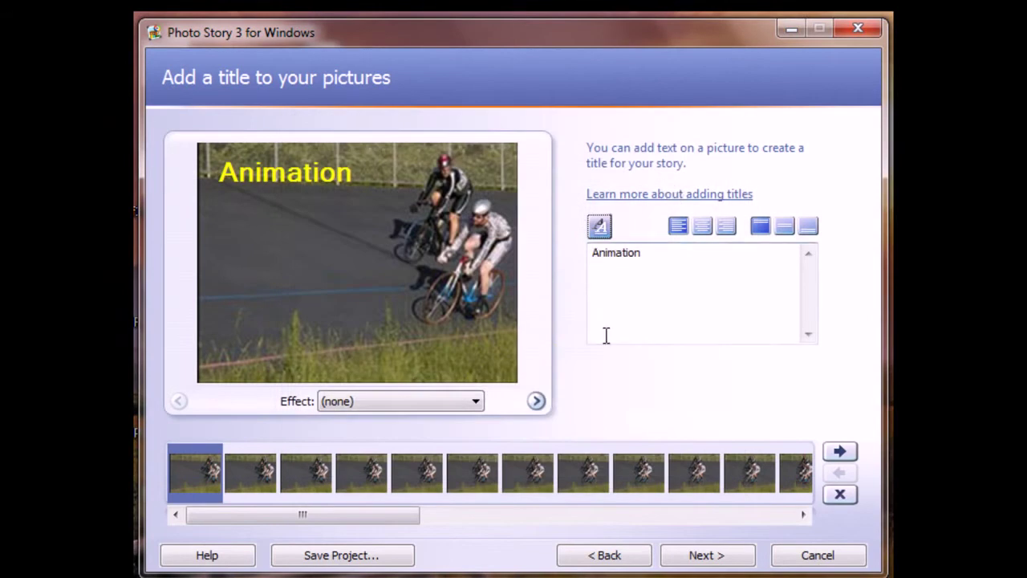
Proceed to motion customization for the first picture and specify its motion with the end position the same as the start position
{"action": "left_click", "coordinate": [704, 555]}
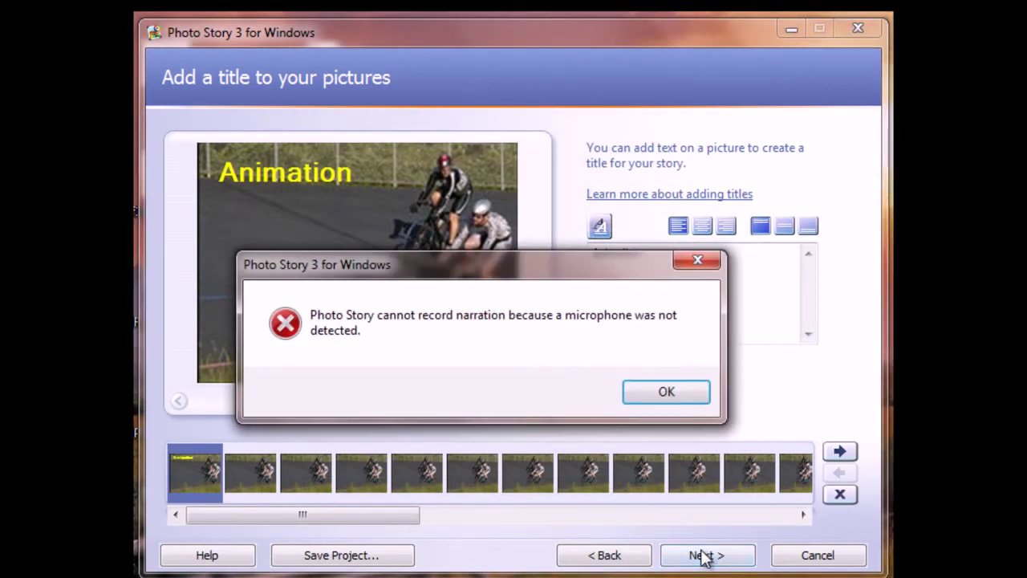
{"action": "left_click", "coordinate": [671, 393]}
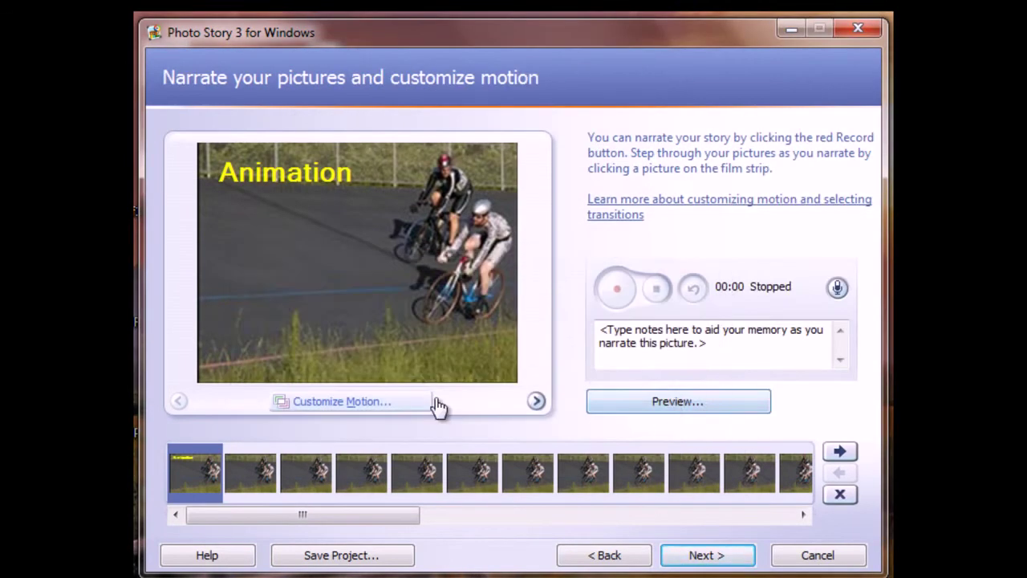
{"action": "left_click", "coordinate": [353, 403]}
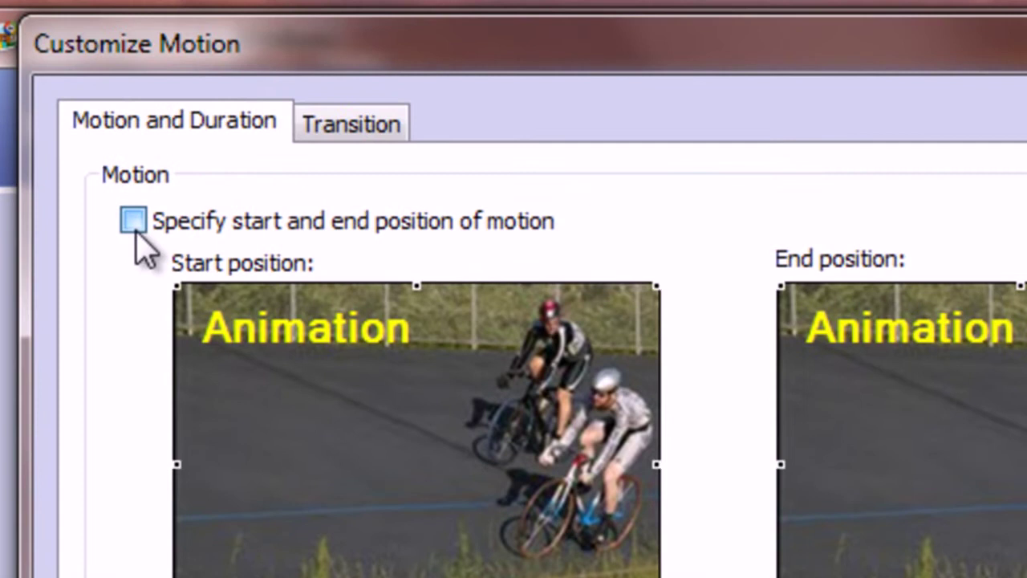
{"action": "left_click", "coordinate": [134, 223]}
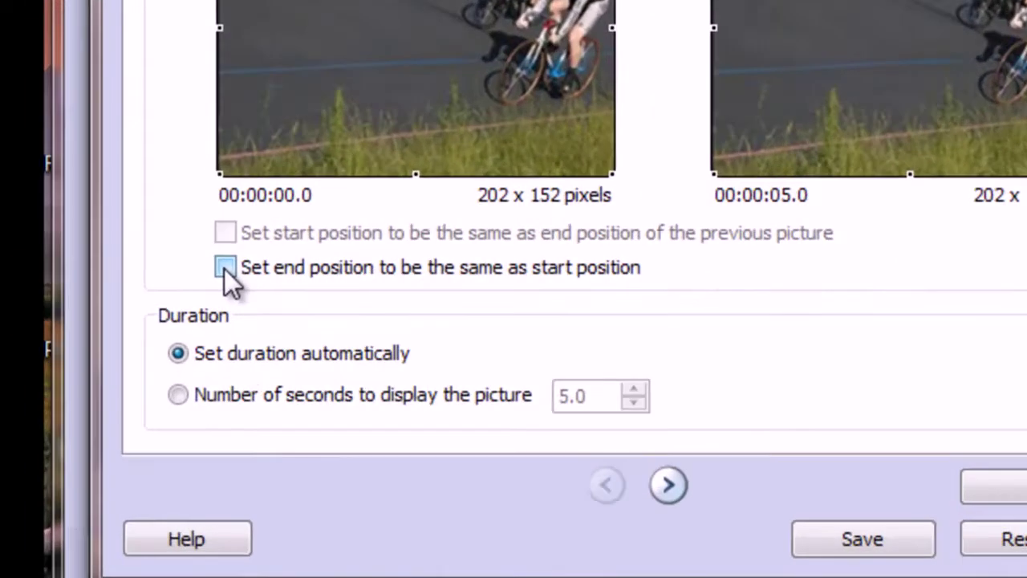
{"action": "left_click", "coordinate": [209, 379]}
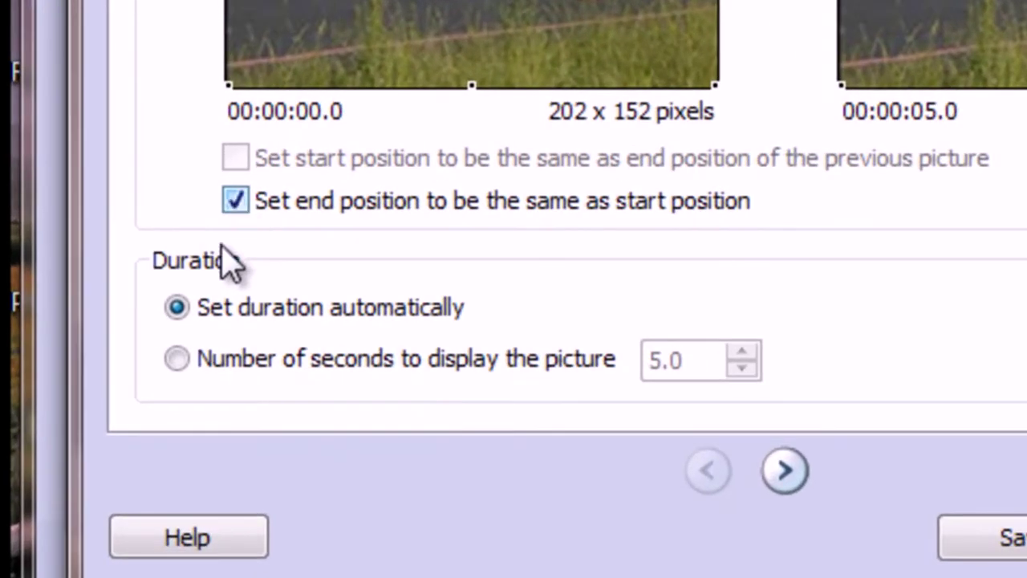
Set the first picture's display duration to 0.1 seconds
{"action": "left_click", "coordinate": [182, 355]}
{"action": "left_click_drag", "start_coordinate": [684, 361], "coordinate": [620, 363]}
{"action": "type", "text": "0.1"}
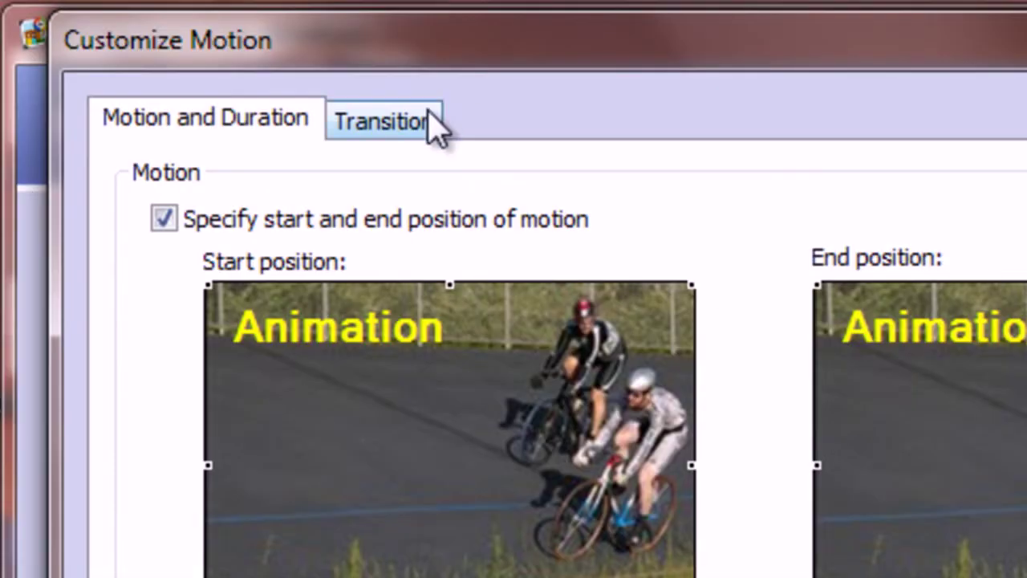
Disable the starting transition for the first picture and save its motion settings
{"action": "left_click", "coordinate": [429, 116]}
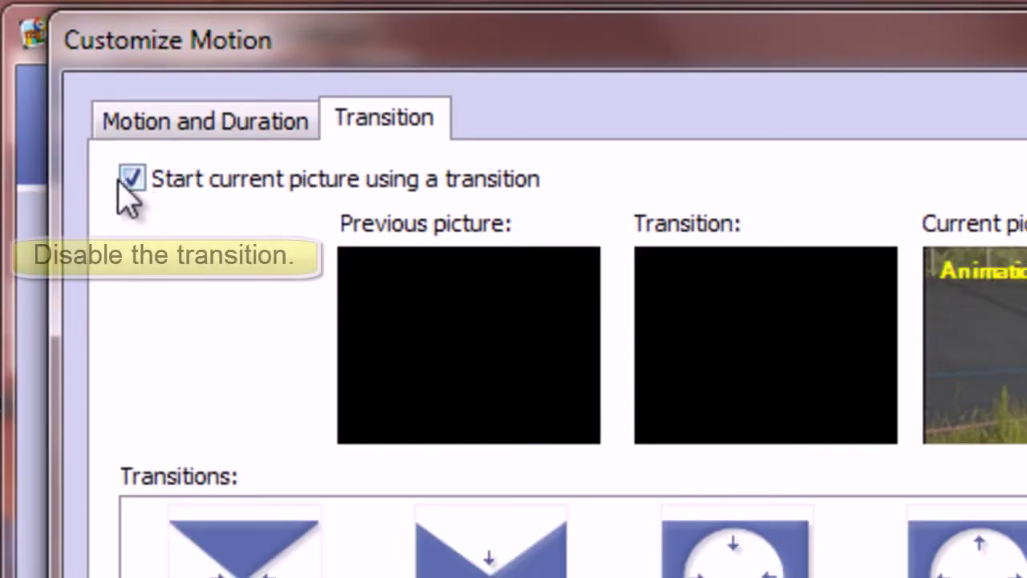
{"action": "left_click", "coordinate": [132, 178]}
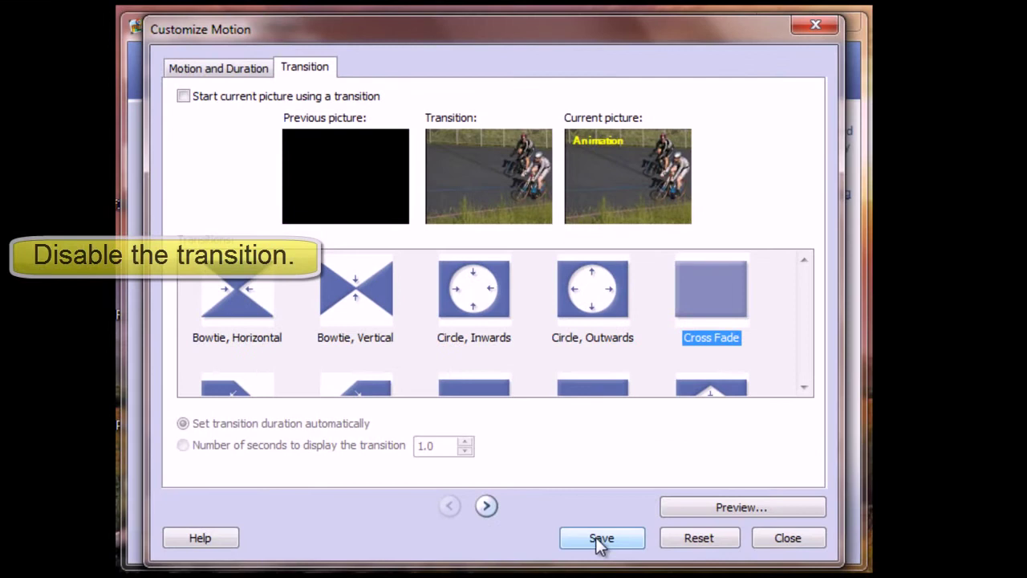
{"action": "left_click", "coordinate": [600, 539]}
For the second picture, specify motion with the start matching the previous picture's end position and the end matching its own start
{"action": "left_click", "coordinate": [239, 67]}
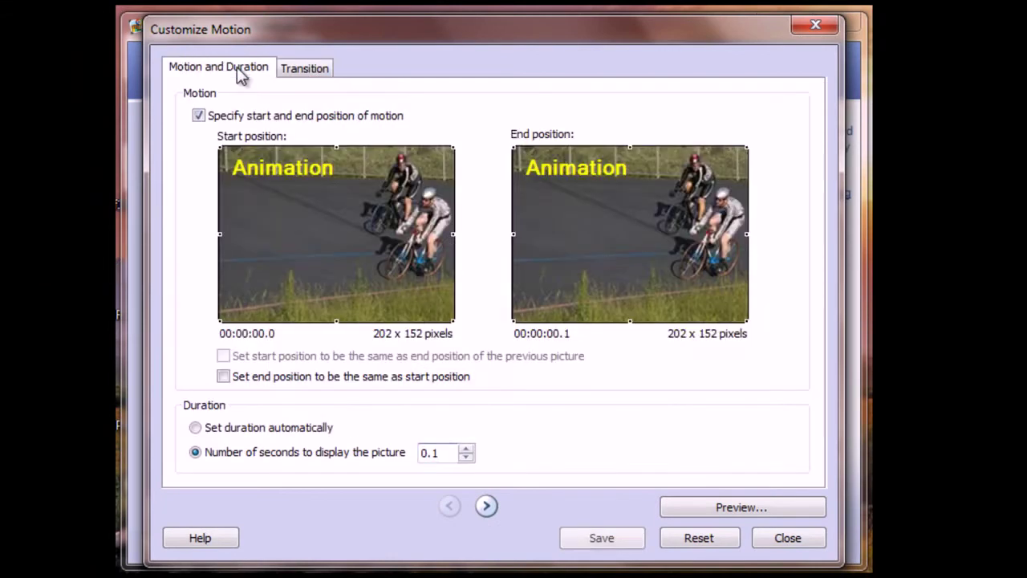
{"action": "left_click", "coordinate": [487, 505]}
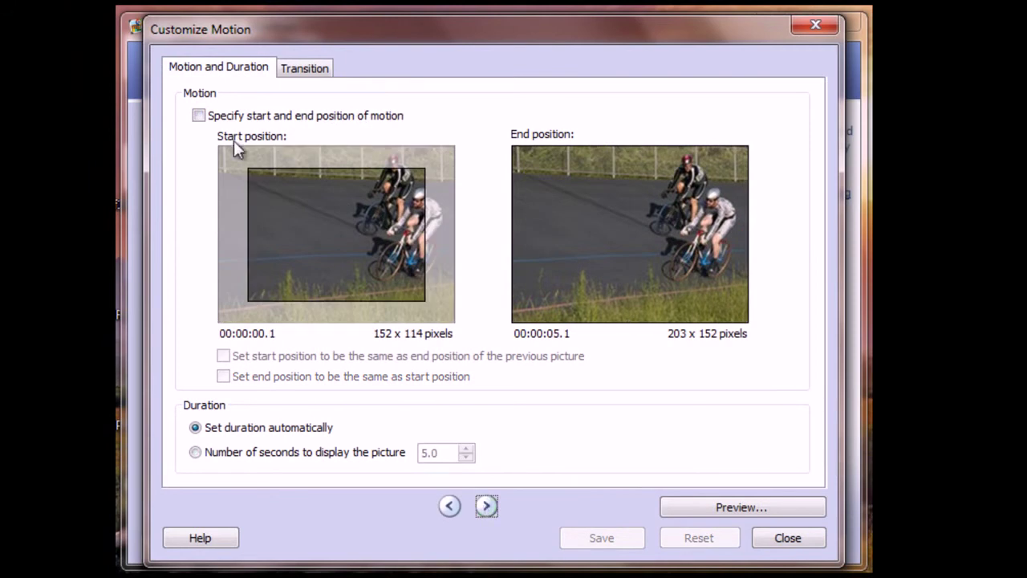
{"action": "left_click", "coordinate": [198, 117]}
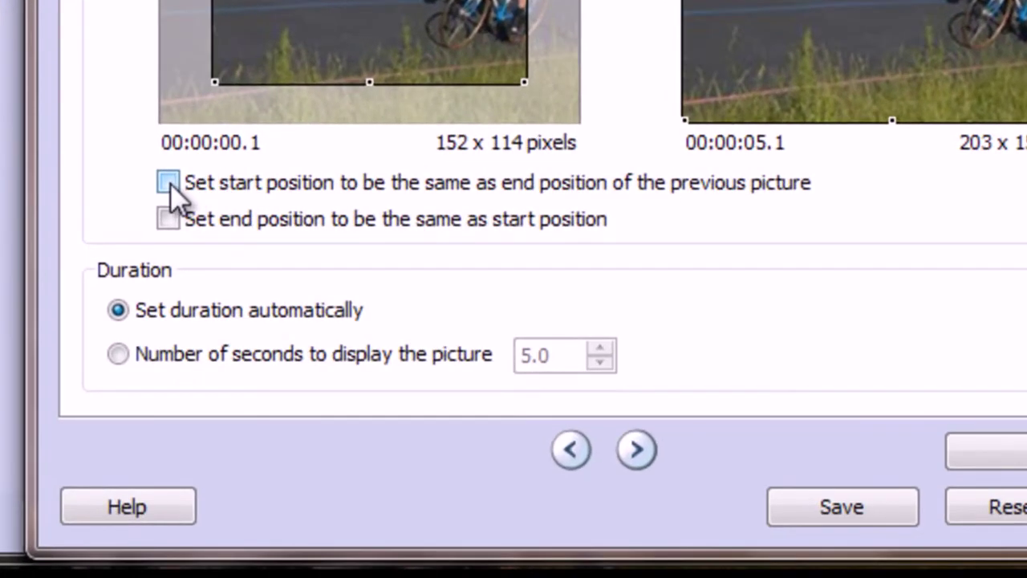
{"action": "left_click", "coordinate": [169, 183]}
{"action": "left_click", "coordinate": [166, 215]}
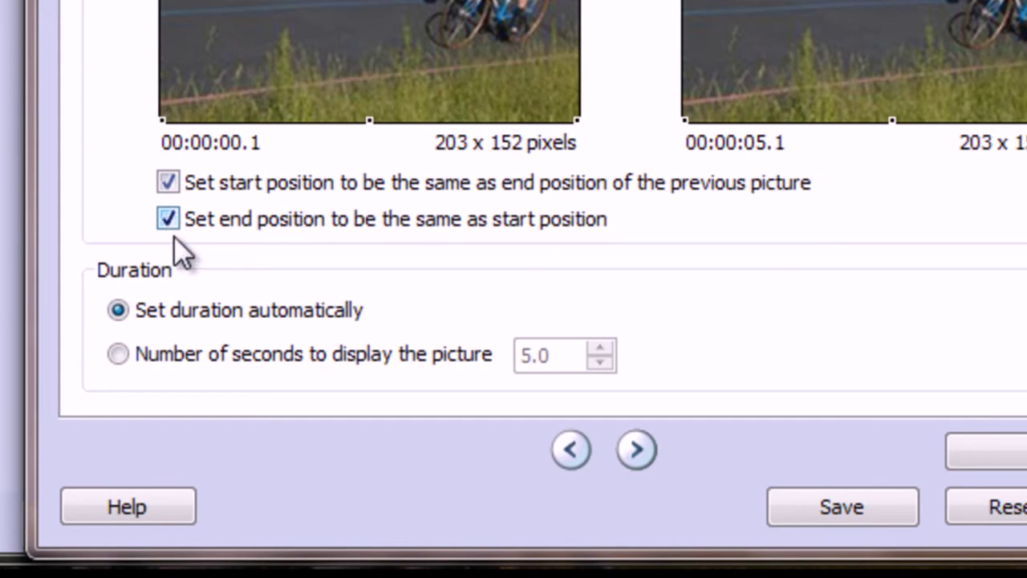
Set the second picture's display duration to 0.1 seconds
{"action": "left_click", "coordinate": [118, 354]}
{"action": "left_click_drag", "start_coordinate": [562, 356], "coordinate": [498, 358]}
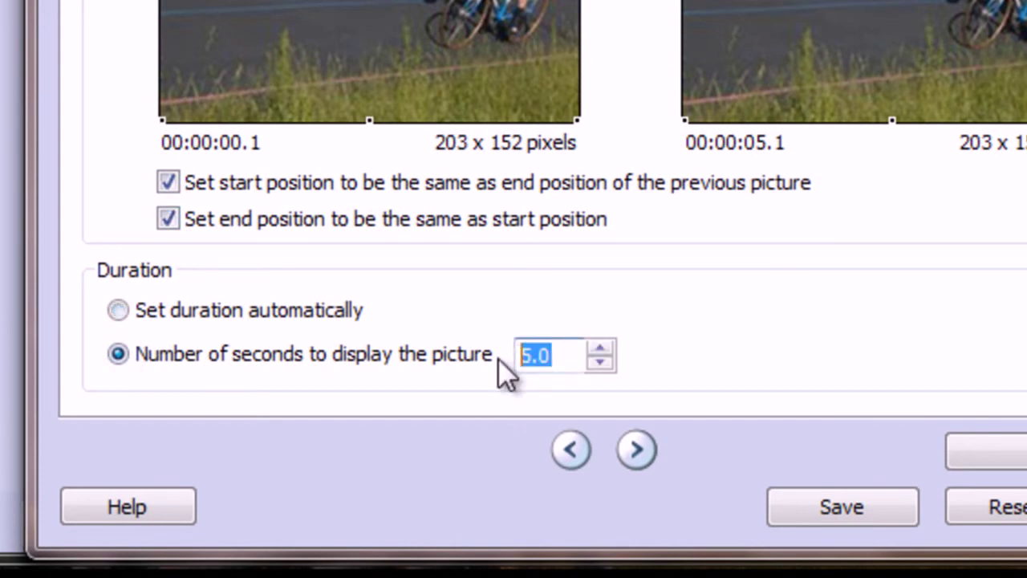
{"action": "type", "text": "0.1"}
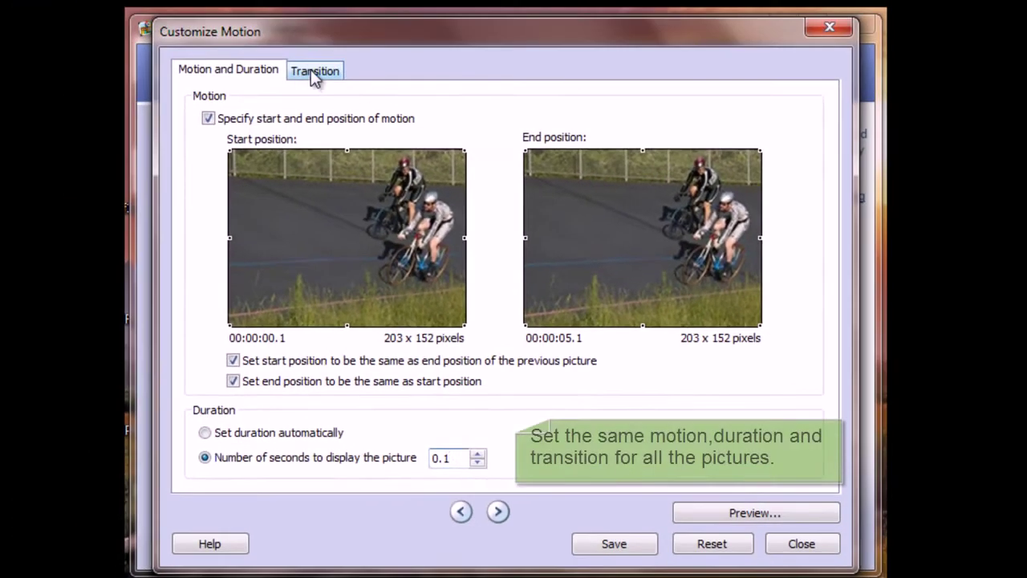
Disable the starting transition for the second picture and save its motion settings
{"action": "left_click", "coordinate": [315, 29]}
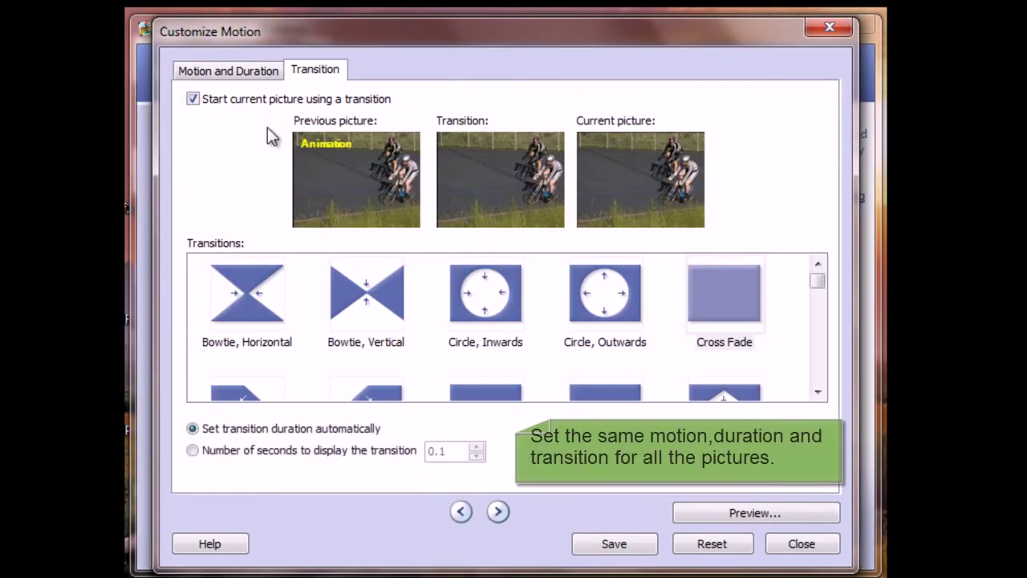
{"action": "left_click", "coordinate": [195, 99]}
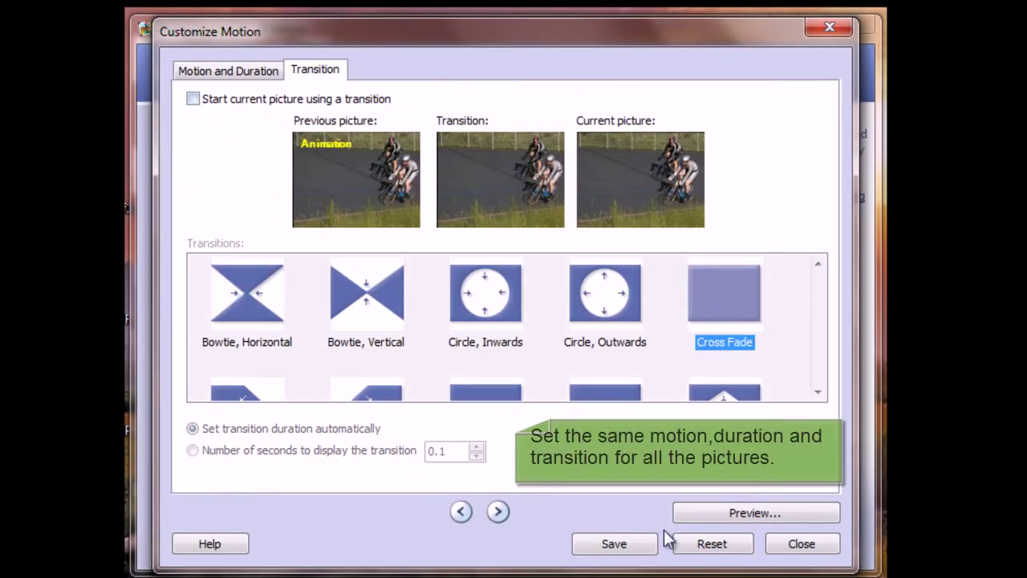
{"action": "left_click", "coordinate": [622, 547]}
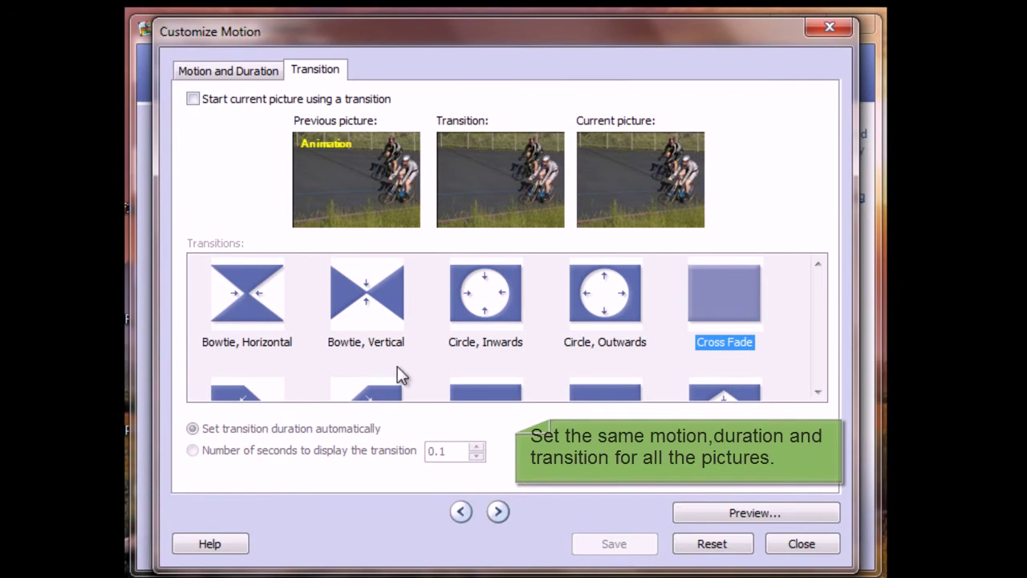
For the third picture, specify motion and enlarge the start and end rectangles to cover the full picture, about 202 x 152 pixels
{"action": "left_click", "coordinate": [232, 69]}
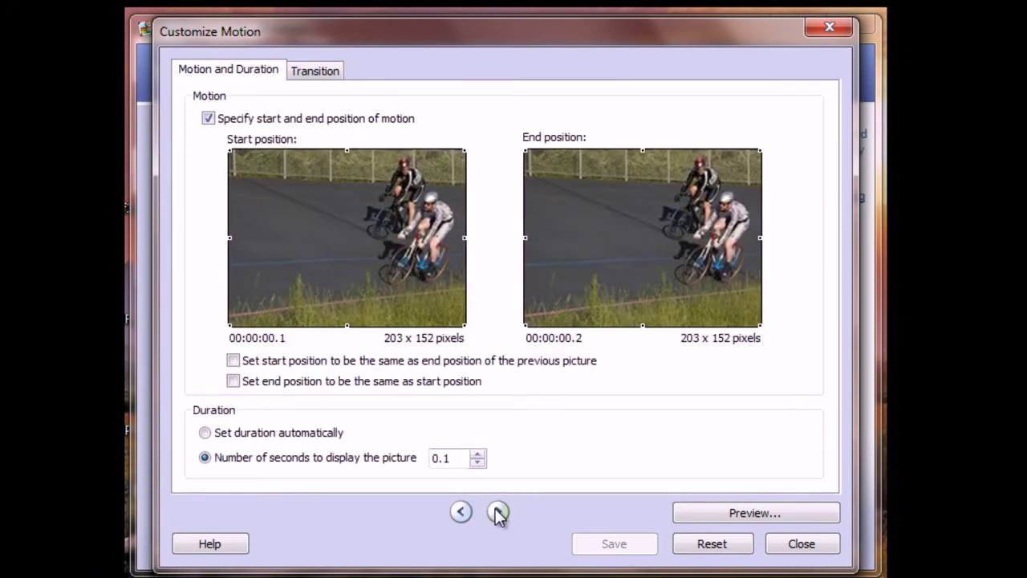
{"action": "left_click", "coordinate": [497, 512]}
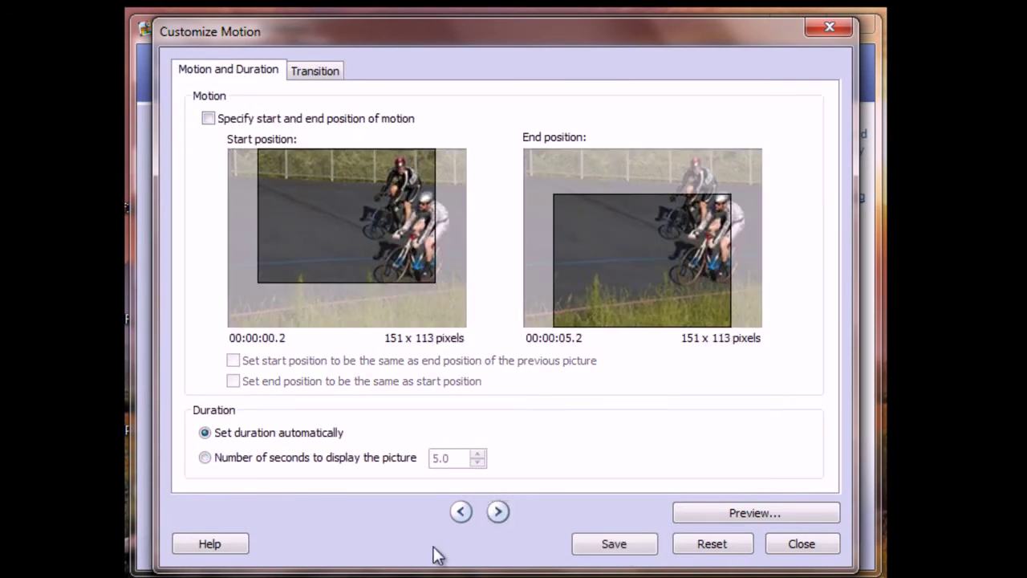
{"action": "left_click", "coordinate": [208, 118]}
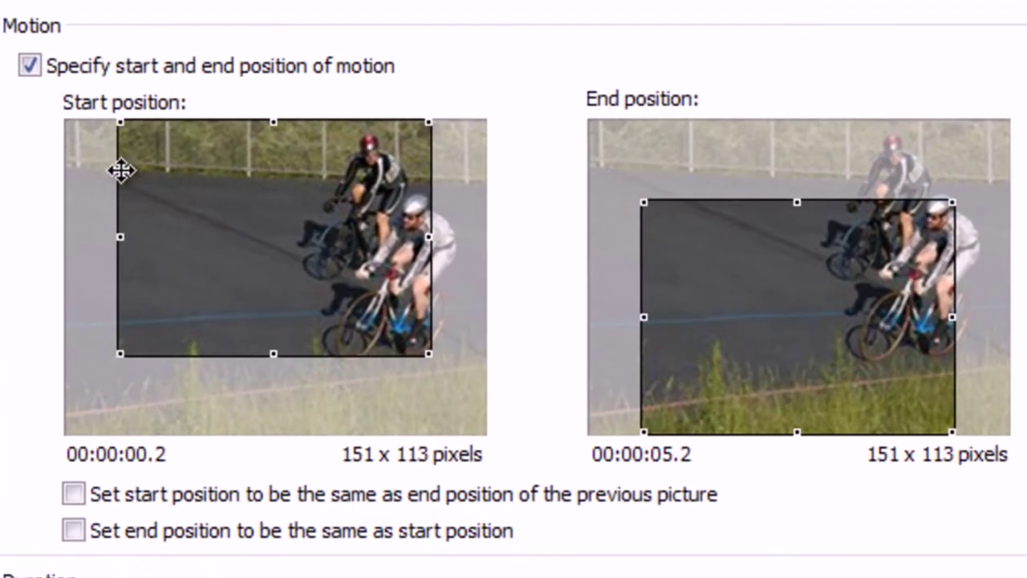
{"action": "left_click_drag", "start_coordinate": [124, 120], "coordinate": [69, 120]}
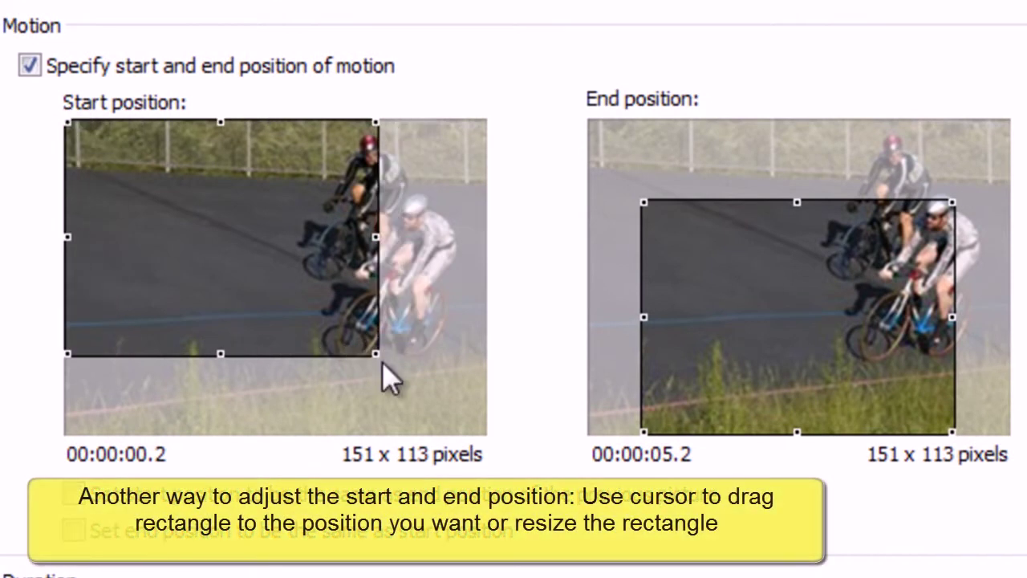
{"action": "left_click_drag", "start_coordinate": [377, 355], "coordinate": [453, 433]}
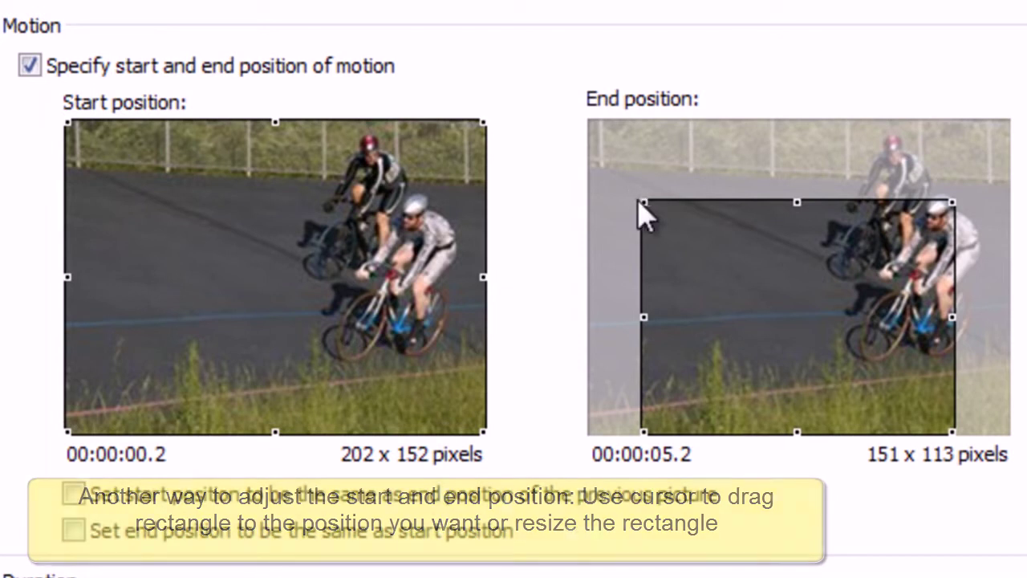
{"action": "left_click_drag", "start_coordinate": [642, 199], "coordinate": [585, 115]}
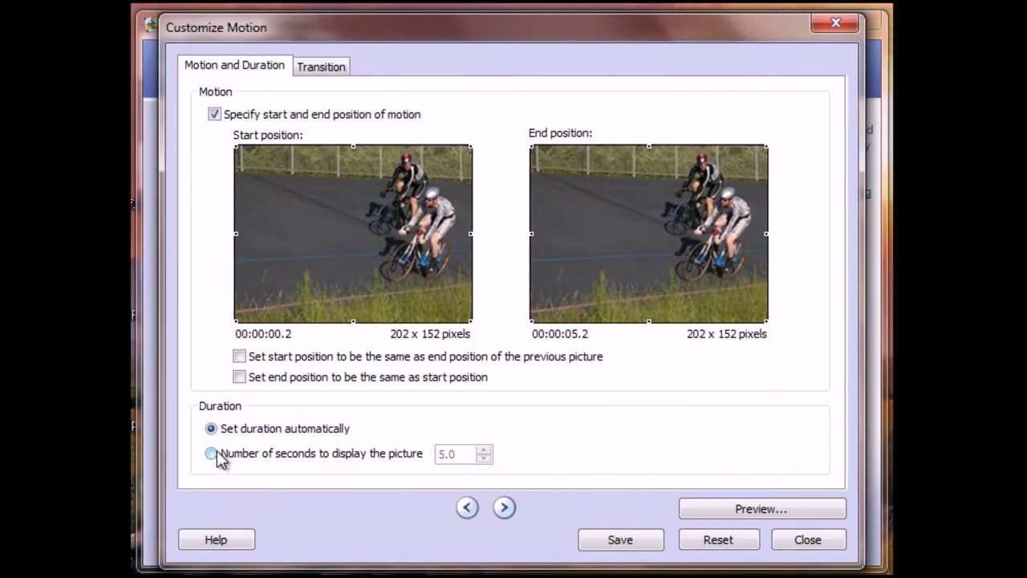
Set the third picture's display duration to 0.1 seconds and save its motion settings
{"action": "left_click", "coordinate": [212, 454]}
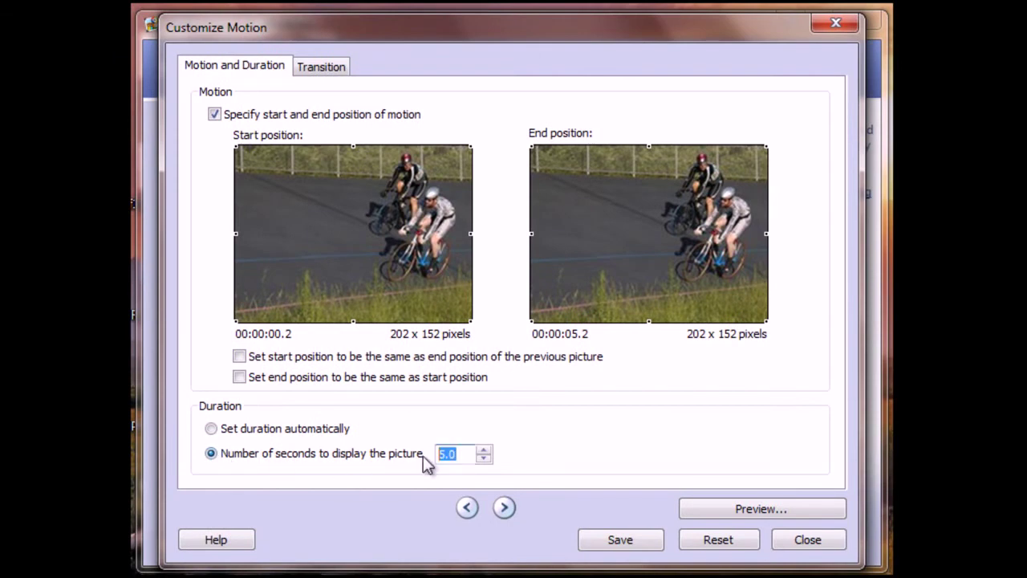
{"action": "type", "text": "0.1"}
{"action": "left_click", "coordinate": [594, 540]}
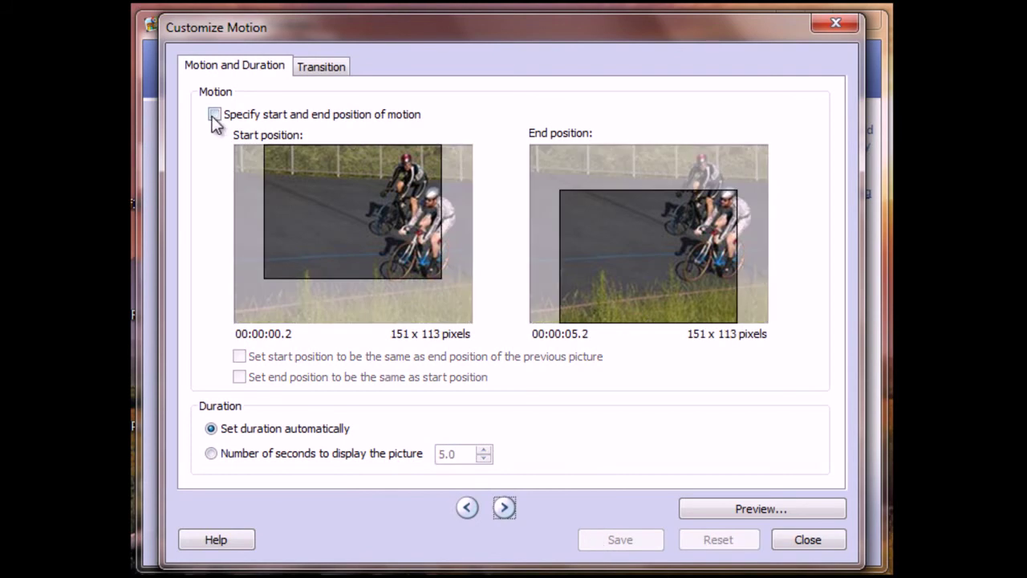
For the third picture, match the start to the previous picture's end position, match the end to its start, and display it 0.1 seconds
{"action": "left_click", "coordinate": [215, 114]}
{"action": "left_click", "coordinate": [239, 356]}
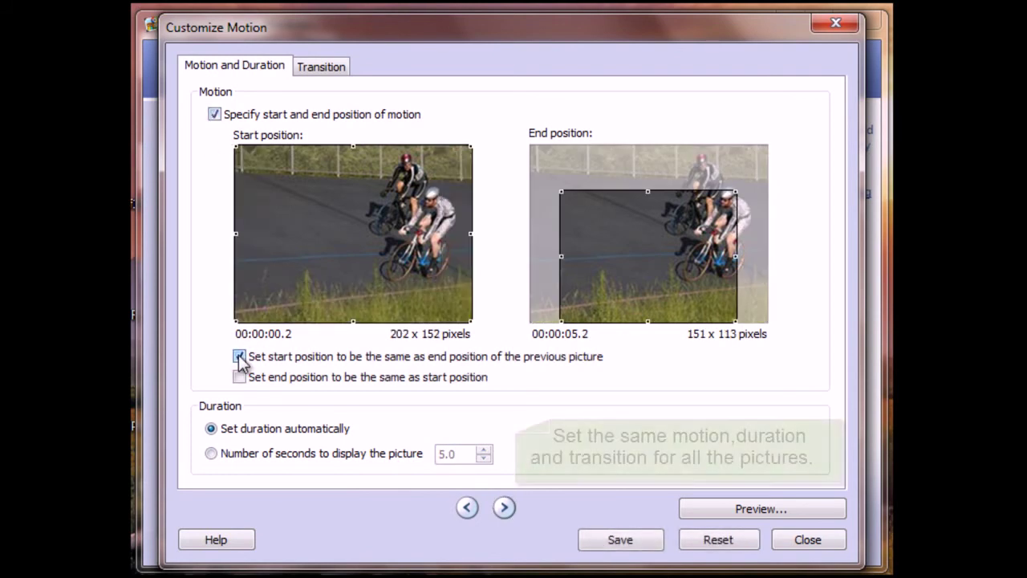
{"action": "left_click", "coordinate": [240, 376]}
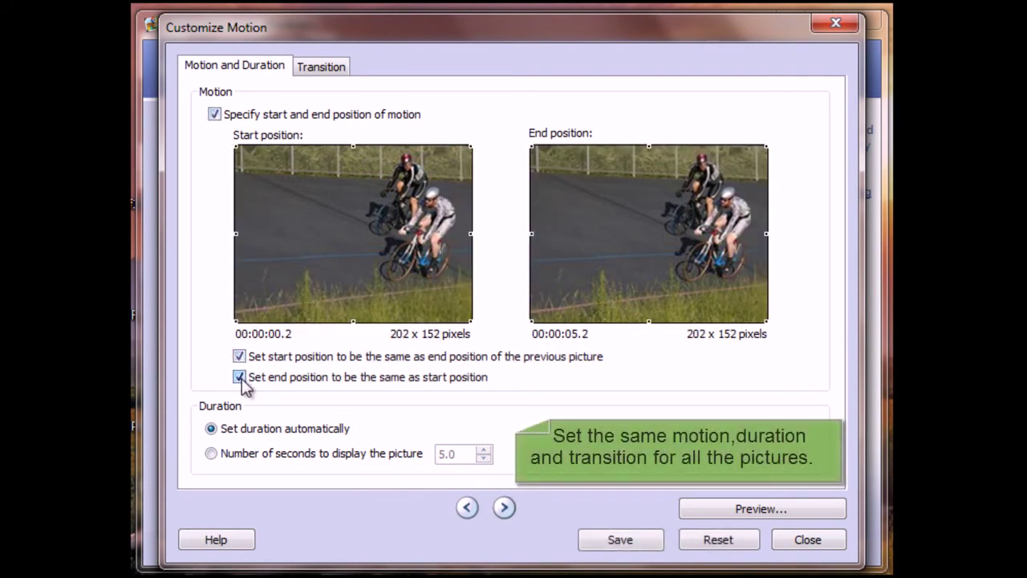
{"action": "left_click", "coordinate": [212, 454]}
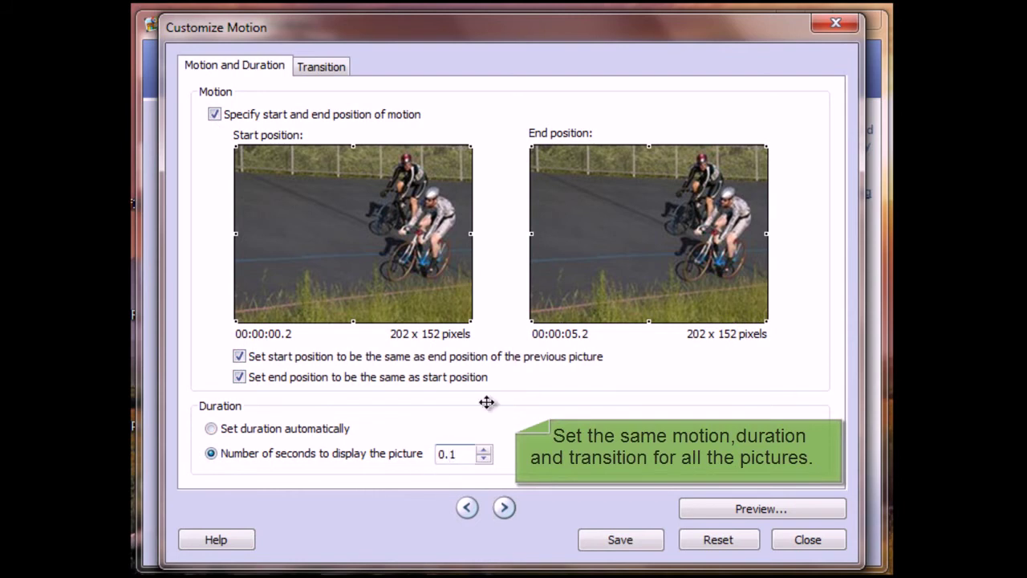
Disable the starting transition for the third picture and save its motion settings
{"action": "left_click", "coordinate": [332, 70]}
{"action": "left_click", "coordinate": [199, 97]}
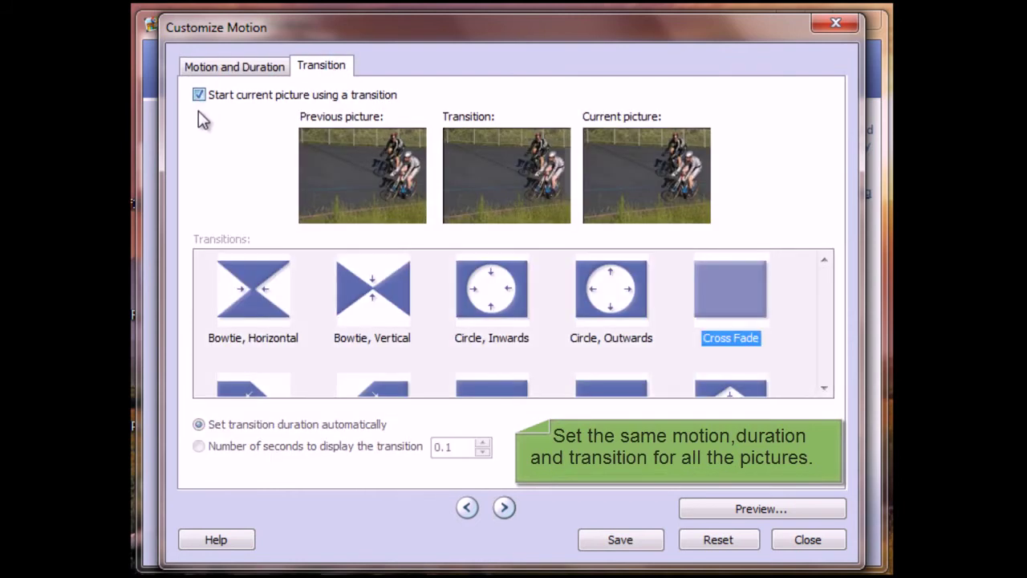
{"action": "left_click", "coordinate": [598, 546]}
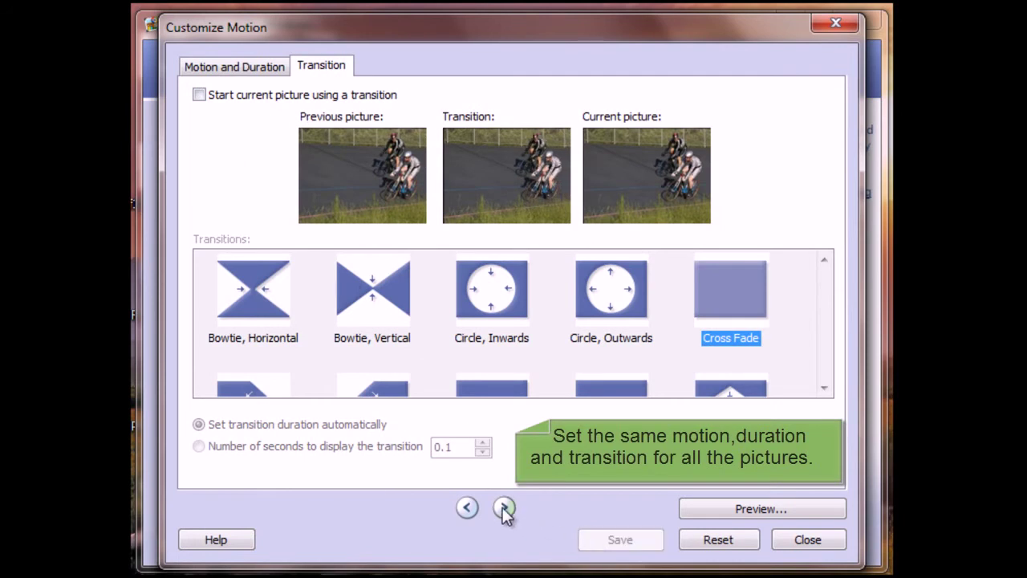
For the fourth picture, specify motion with the start matching the previous picture's end position and the end matching its own start
{"action": "left_click", "coordinate": [255, 71]}
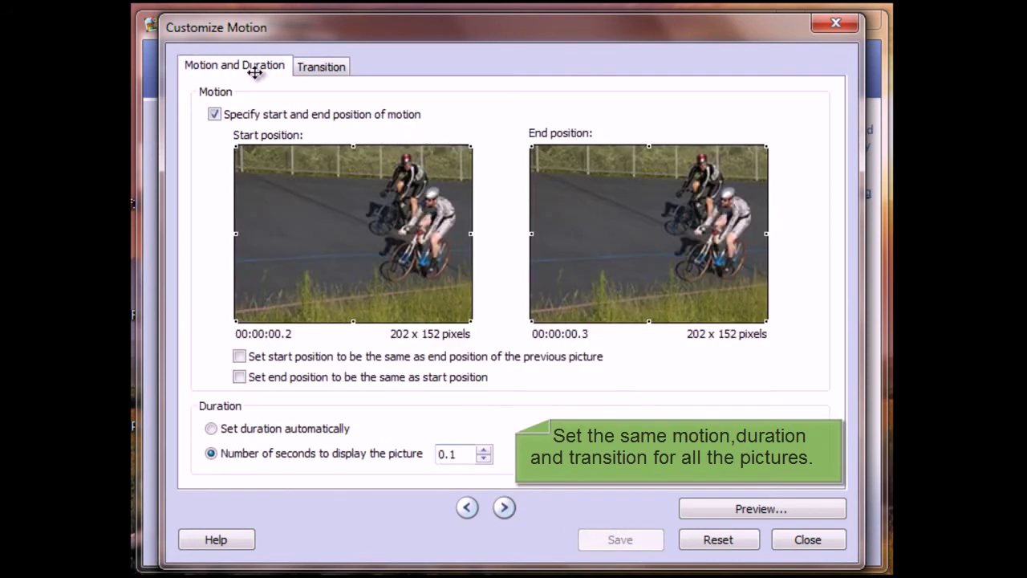
{"action": "left_click", "coordinate": [504, 507]}
{"action": "left_click", "coordinate": [215, 114]}
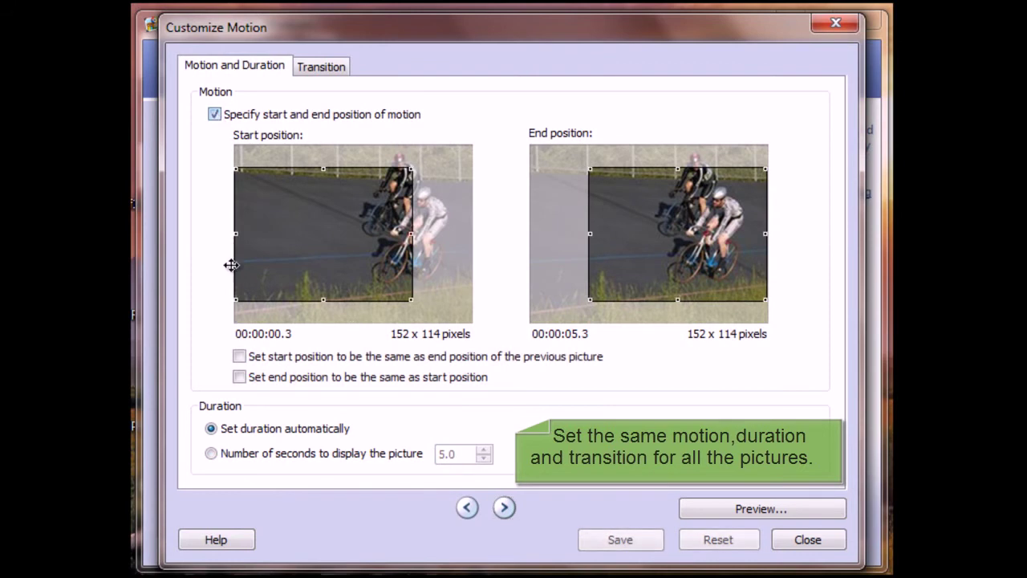
{"action": "left_click", "coordinate": [241, 357]}
{"action": "left_click", "coordinate": [239, 377]}
Set the fourth picture's display duration to 0.1 seconds and save its motion settings
{"action": "left_click", "coordinate": [212, 454]}
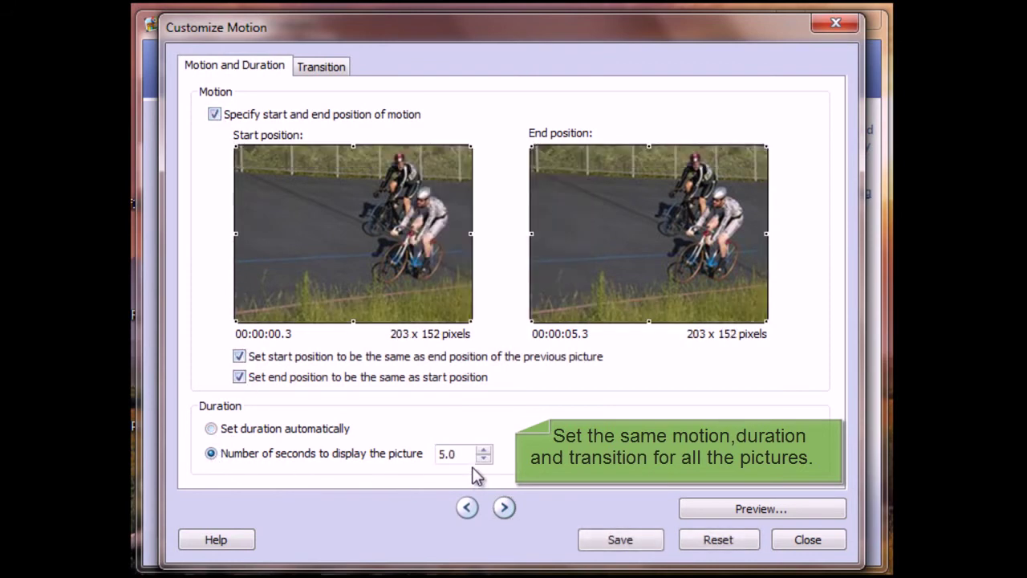
{"action": "left_click_drag", "start_coordinate": [470, 454], "coordinate": [427, 458]}
{"action": "left_click", "coordinate": [602, 540]}
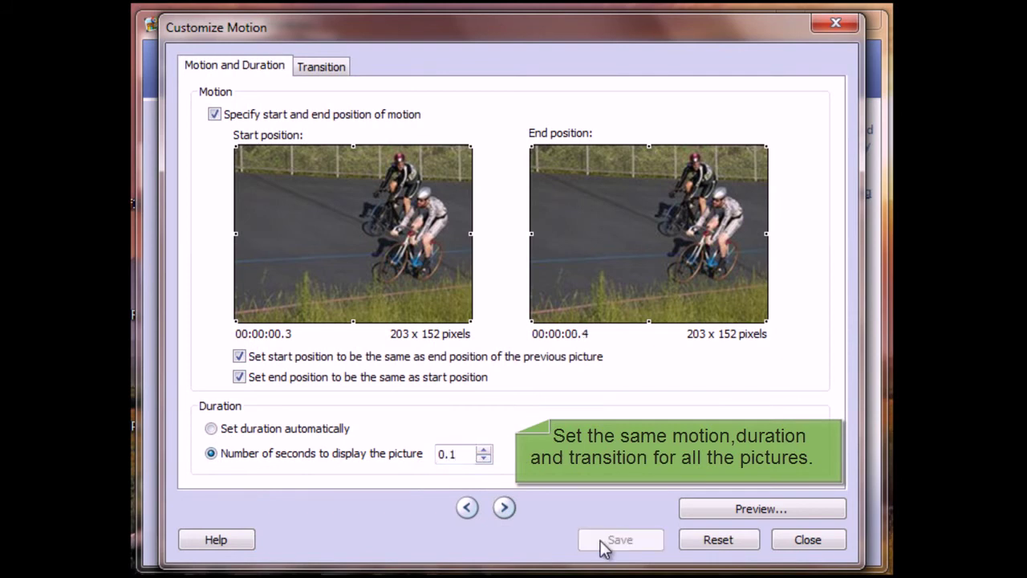
For the last picture, match the start to the previous picture's end position, match the end to its start, and display it 0.1 seconds
{"action": "left_click", "coordinate": [510, 509]}
{"action": "left_click", "coordinate": [511, 509]}
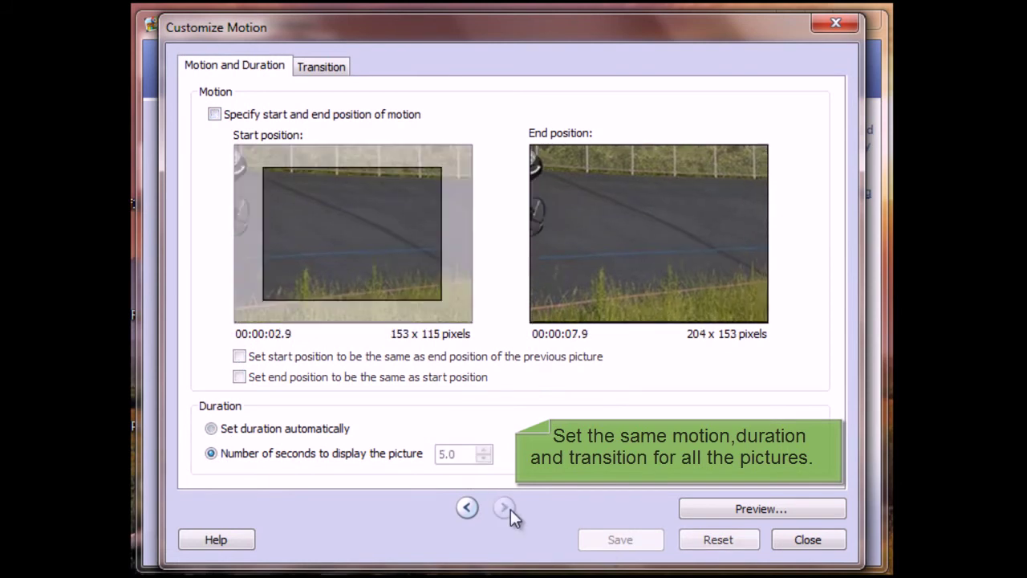
{"action": "left_click", "coordinate": [213, 114]}
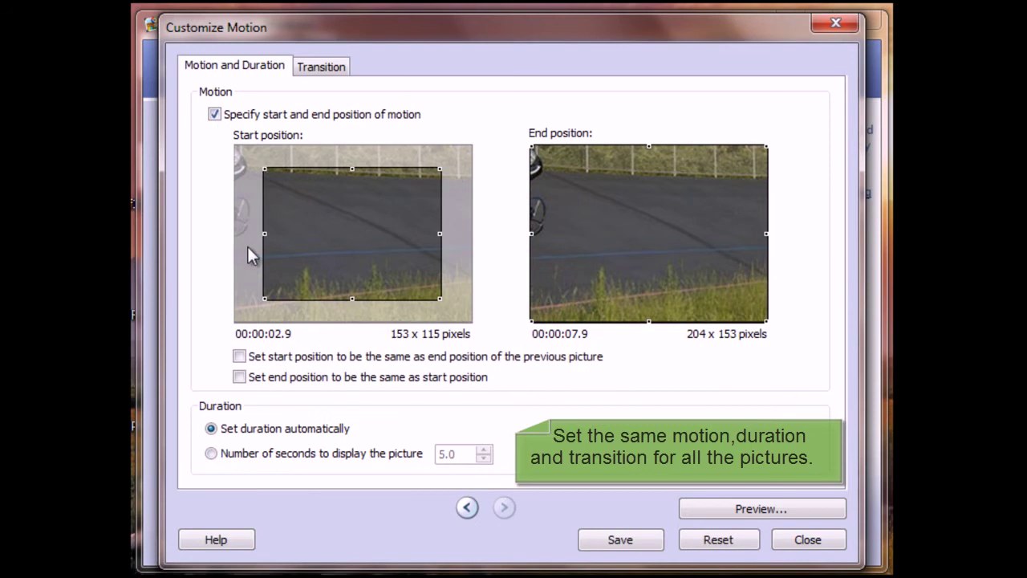
{"action": "left_click", "coordinate": [240, 356]}
{"action": "left_click", "coordinate": [240, 376]}
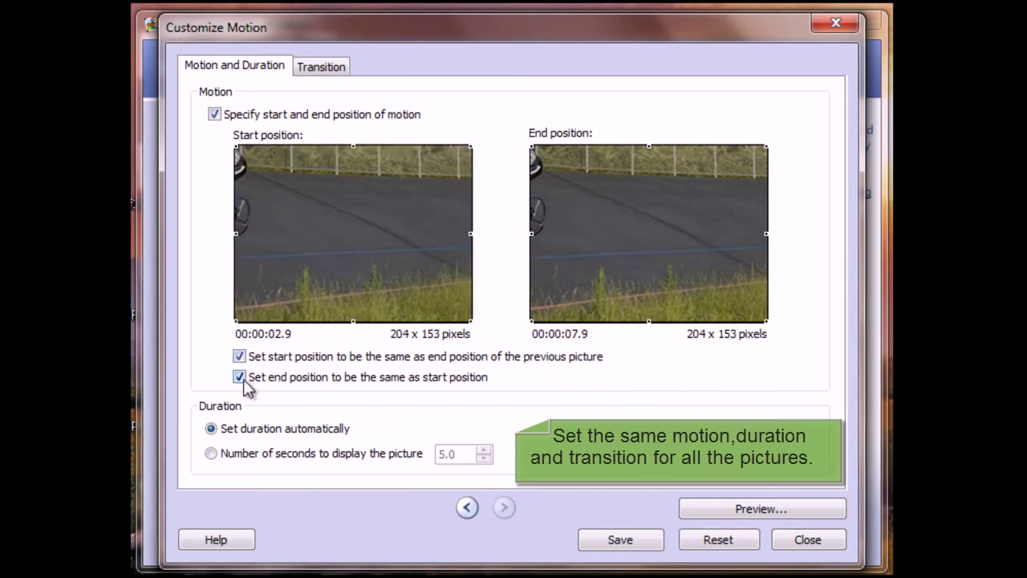
{"action": "left_click", "coordinate": [211, 455]}
{"action": "left_click_drag", "start_coordinate": [455, 454], "coordinate": [431, 463]}
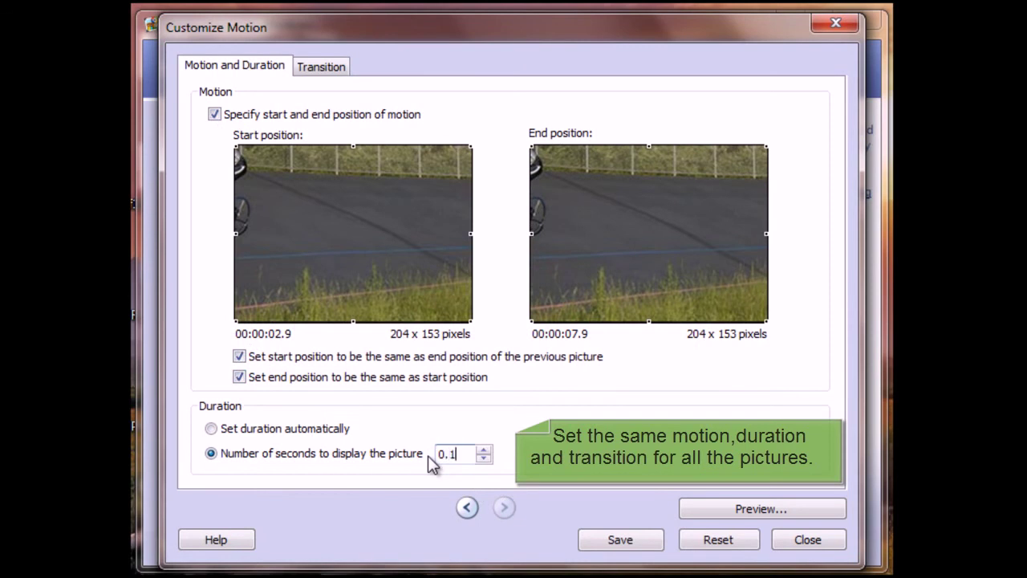
Disable the starting transition for the last picture, save its settings and close the motion customization
{"action": "left_click", "coordinate": [298, 70]}
{"action": "left_click", "coordinate": [213, 98]}
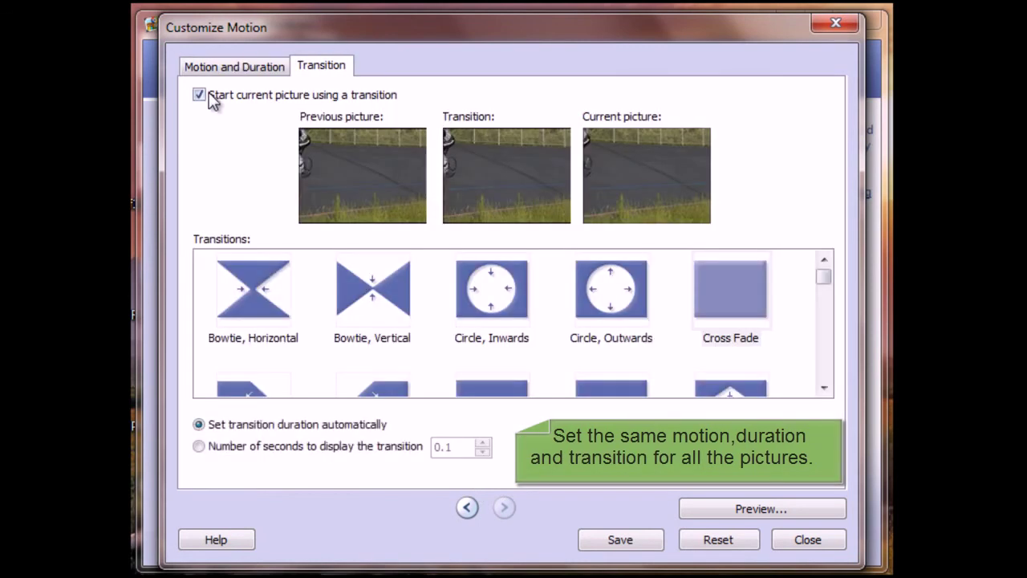
{"action": "left_click", "coordinate": [200, 100]}
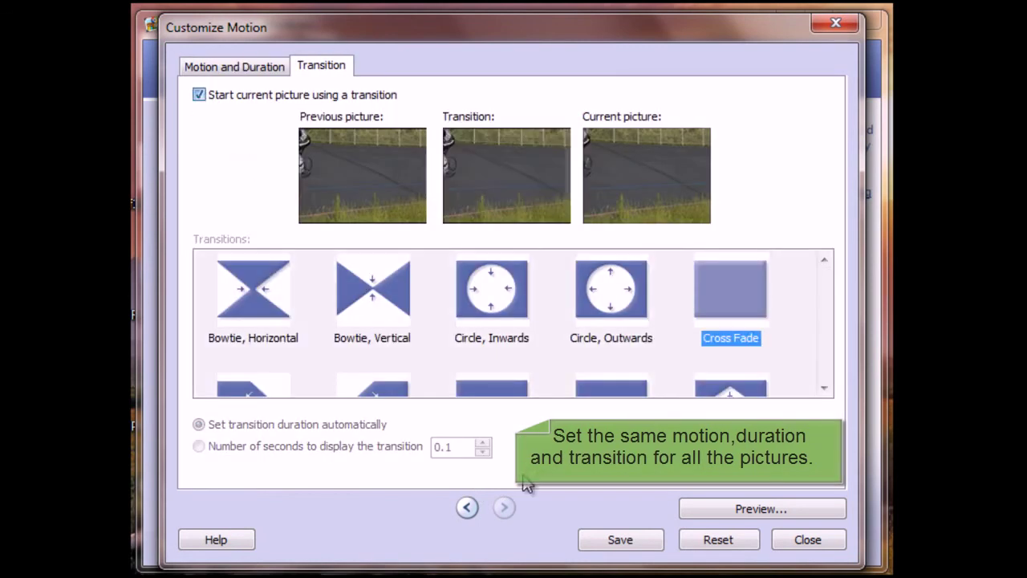
{"action": "left_click", "coordinate": [620, 542]}
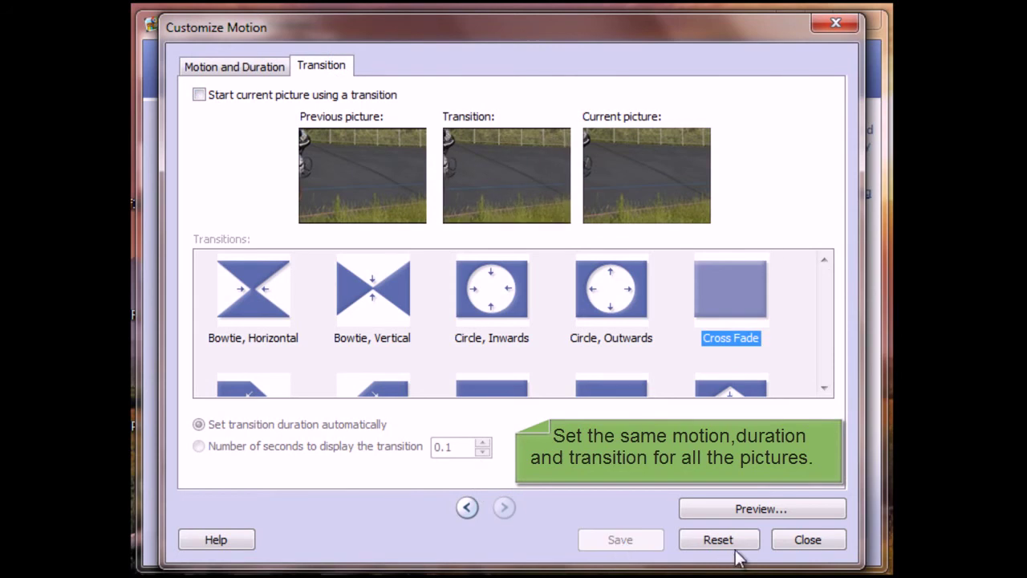
{"action": "left_click", "coordinate": [788, 545]}
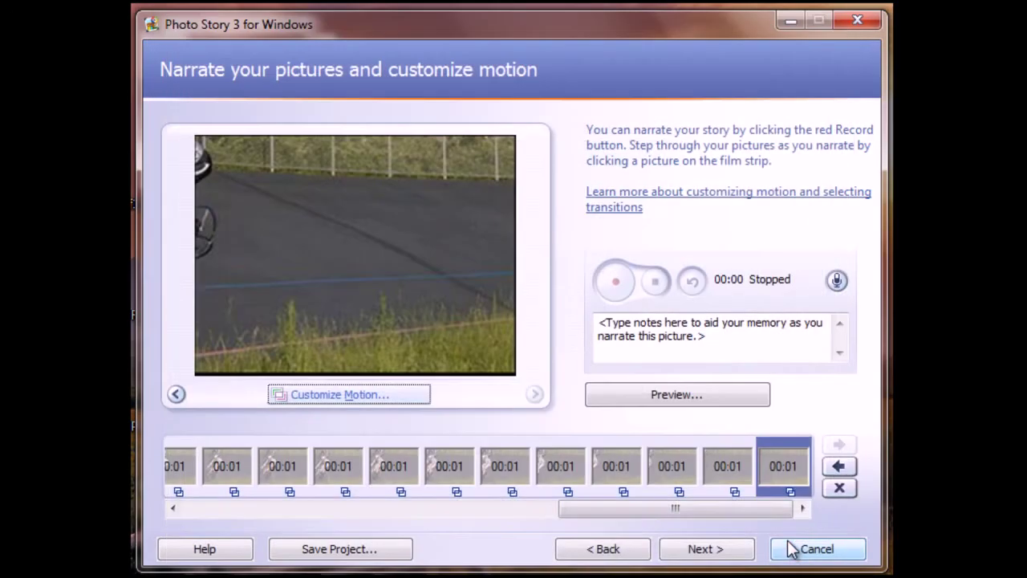
Play a preview of the animated story, replay it, and close the preview
{"action": "left_click", "coordinate": [700, 394]}
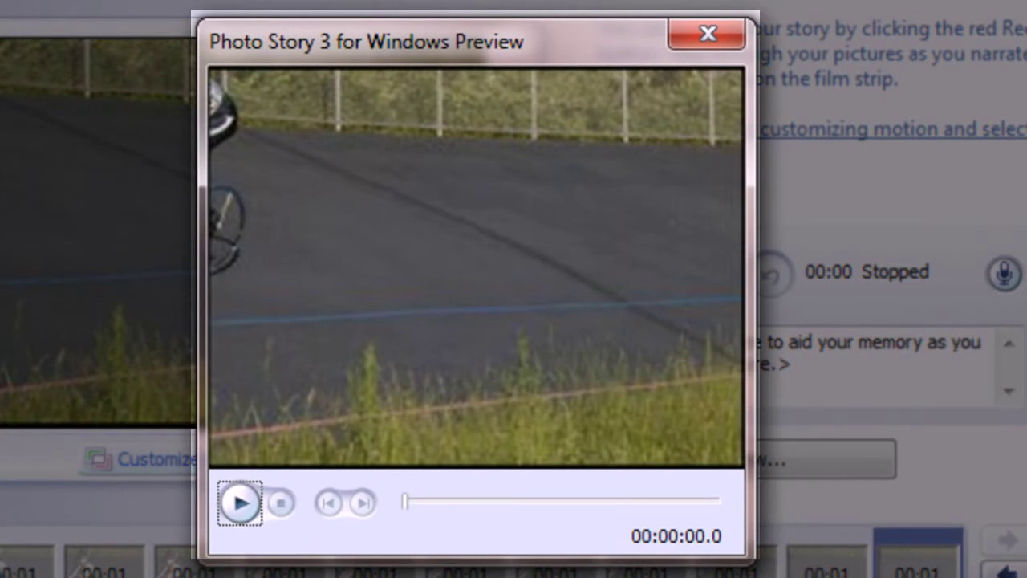
{"action": "left_click", "coordinate": [247, 507]}
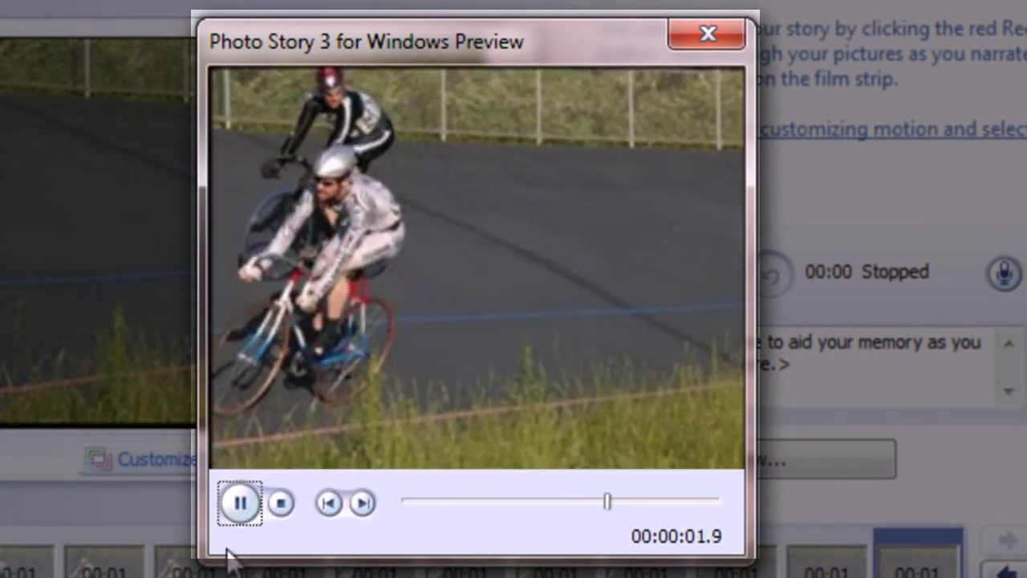
{"action": "left_click", "coordinate": [242, 499]}
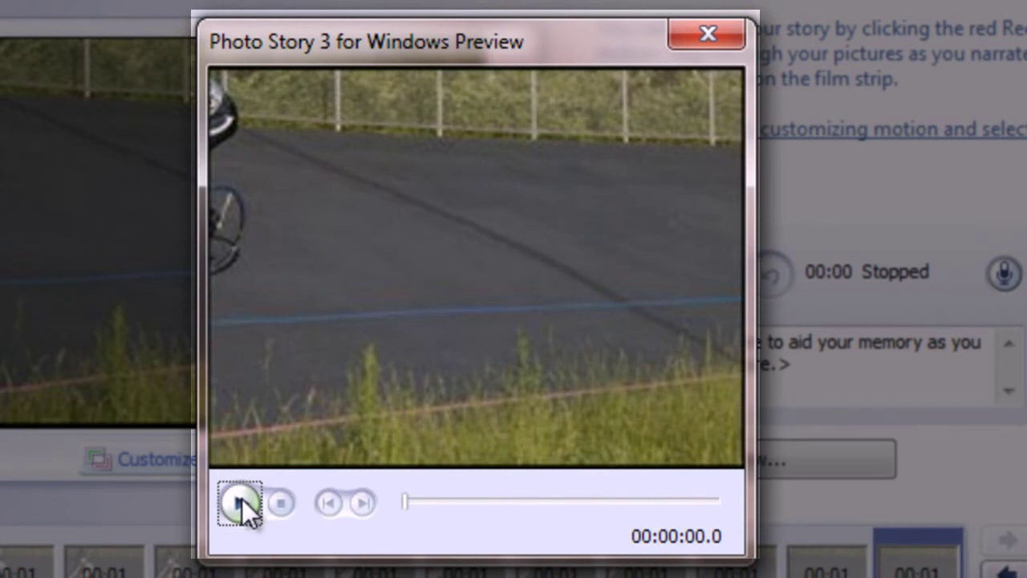
{"action": "left_click", "coordinate": [732, 32]}
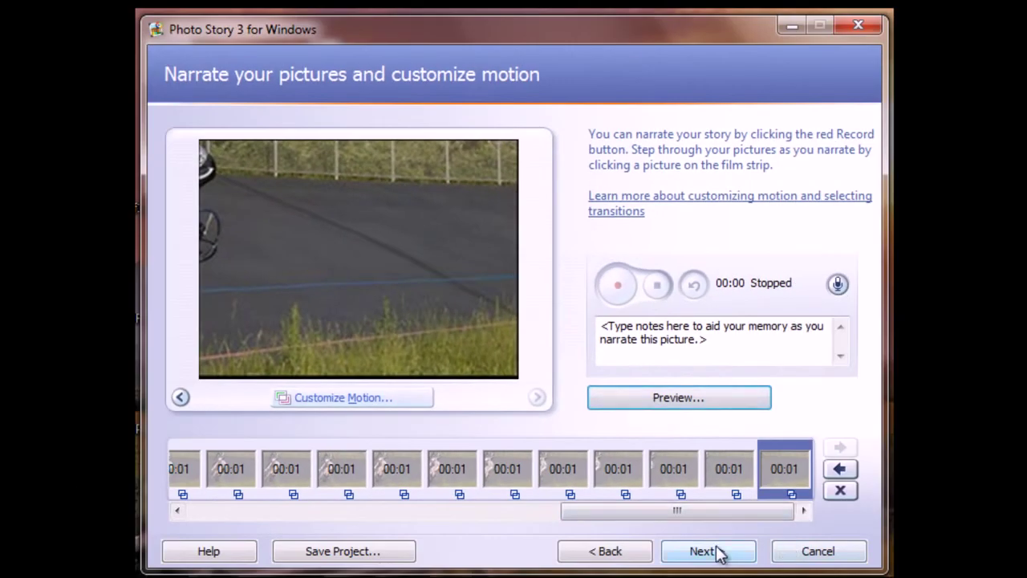
Continue to the background music stage and add Kalimba from the Sample Music folder, starting at the first picture
{"action": "left_click", "coordinate": [717, 552]}
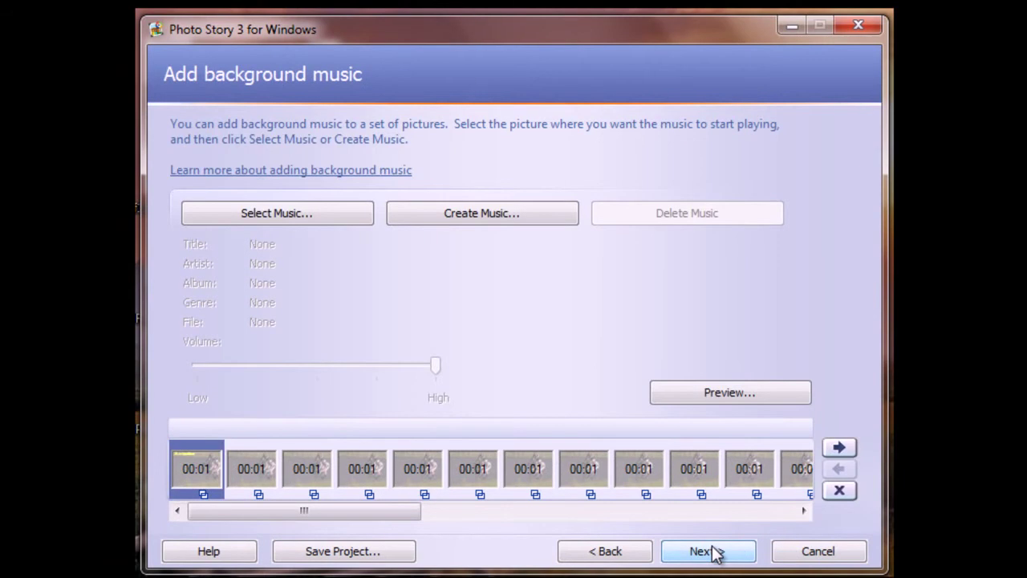
{"action": "left_click", "coordinate": [249, 212]}
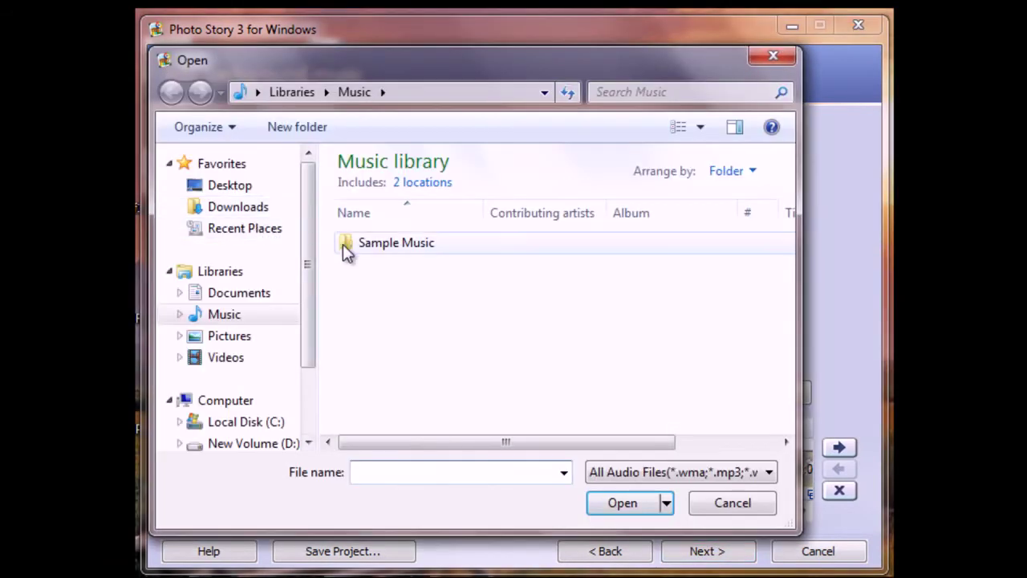
{"action": "double_click", "coordinate": [355, 245]}
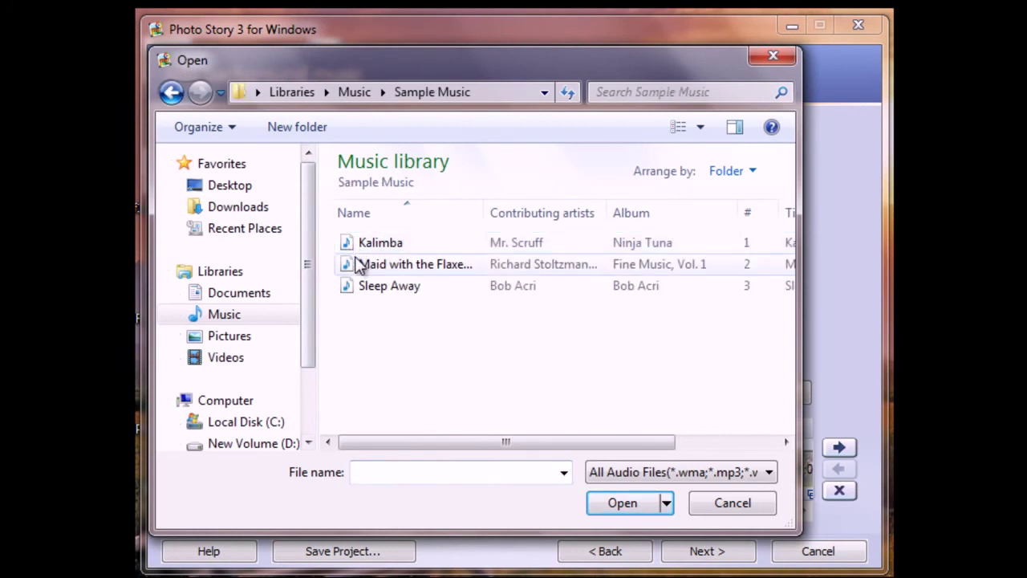
{"action": "left_click", "coordinate": [381, 242]}
{"action": "left_click", "coordinate": [623, 502]}
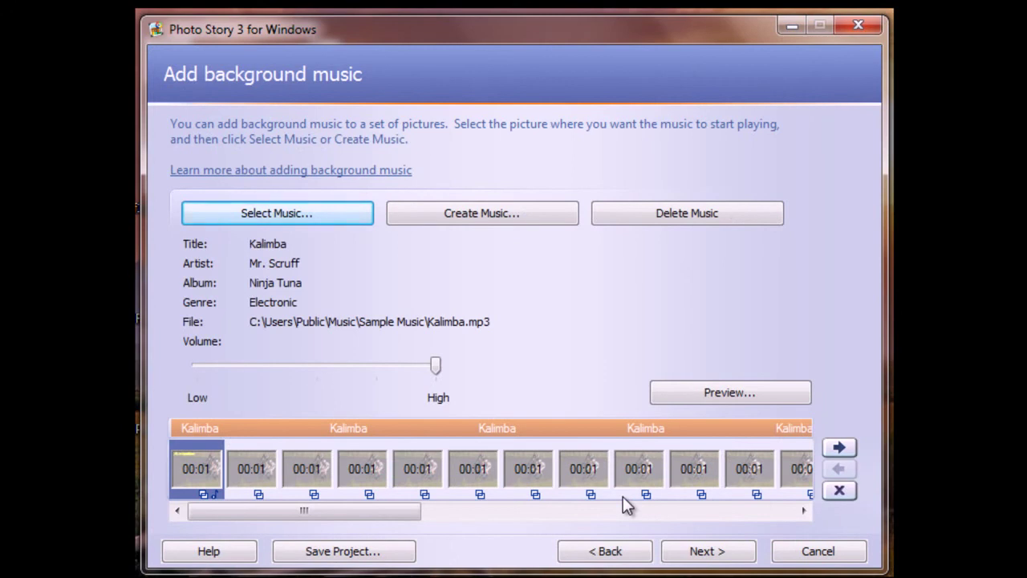
Preview the story with its background music and close the preview
{"action": "left_click", "coordinate": [698, 393]}
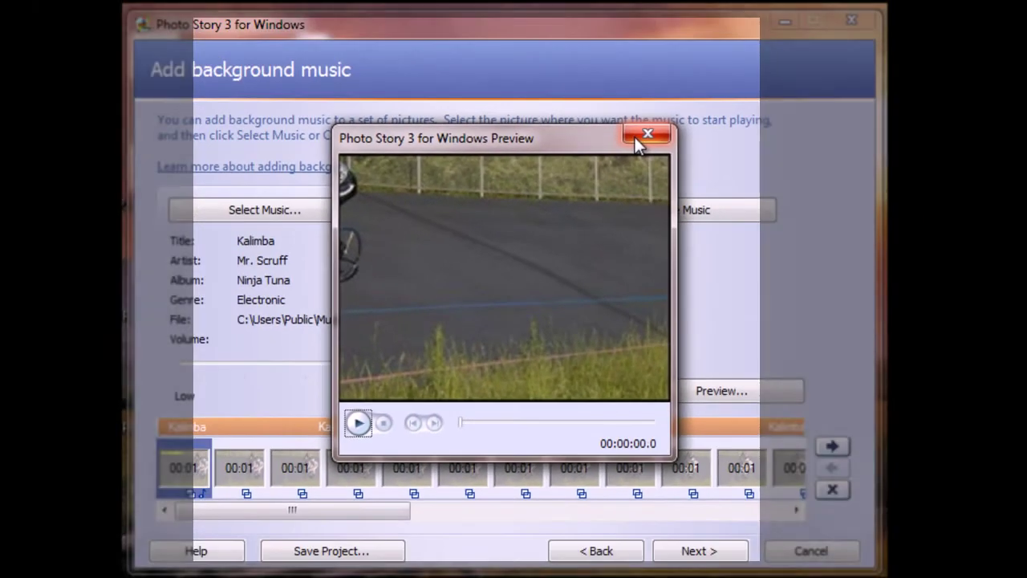
{"action": "left_click", "coordinate": [664, 102]}
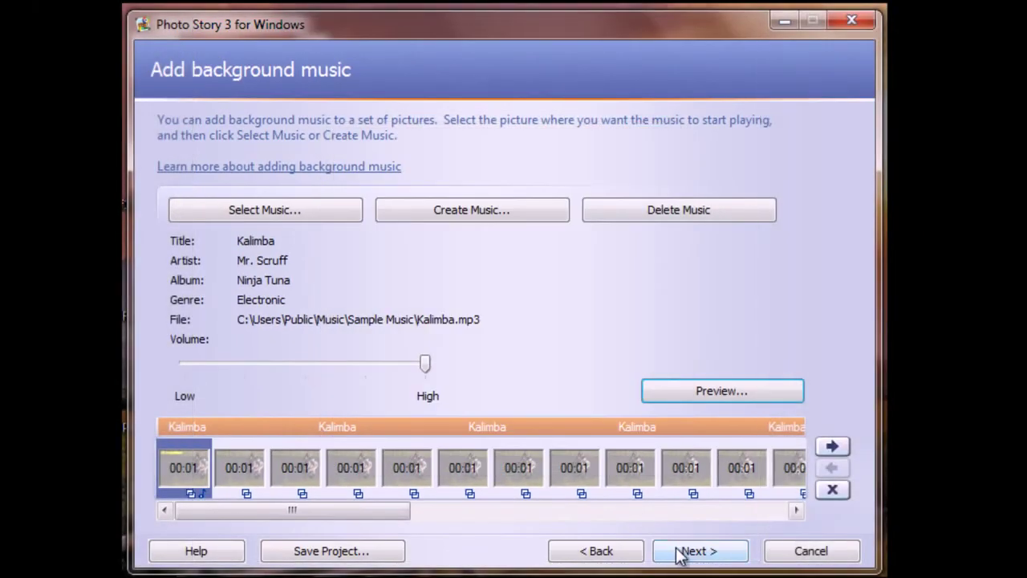
Continue to the story-saving stage and save the project to the Desktop as PhotoStory2 in the Photo Story 3 project format (.wp3)
{"action": "left_click", "coordinate": [681, 552]}
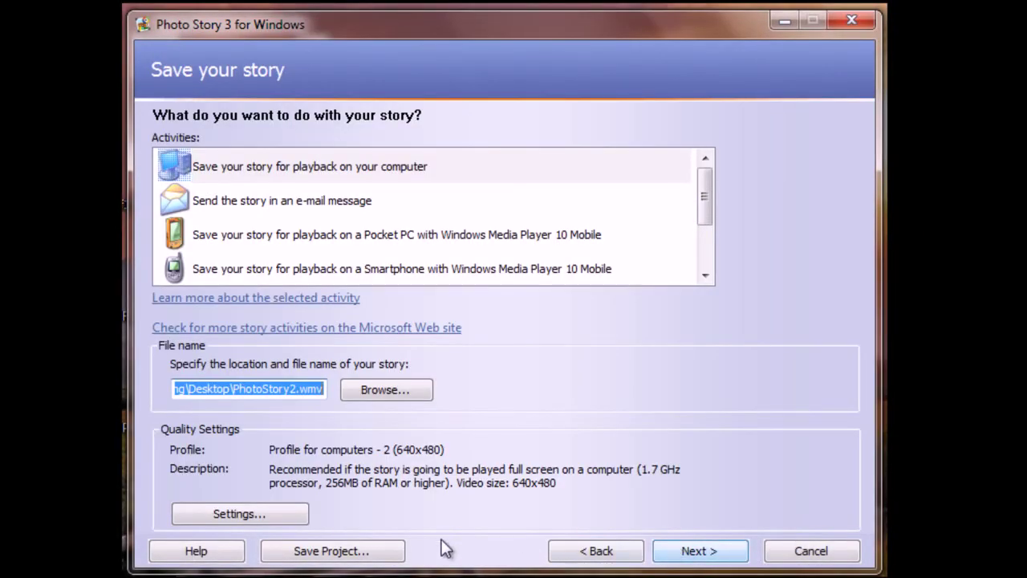
{"action": "left_click", "coordinate": [336, 552]}
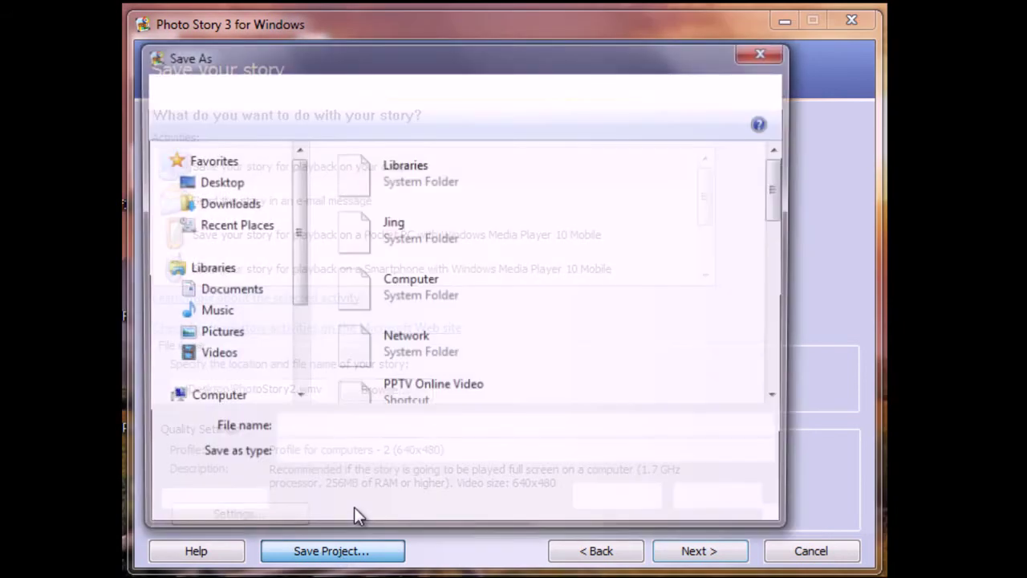
{"action": "left_click", "coordinate": [232, 185]}
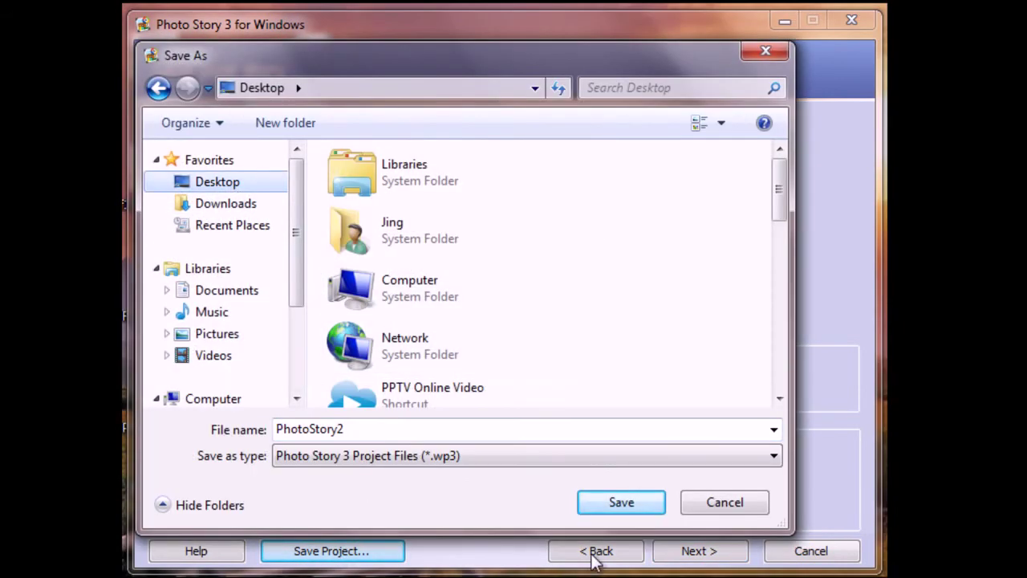
{"action": "left_click", "coordinate": [622, 502]}
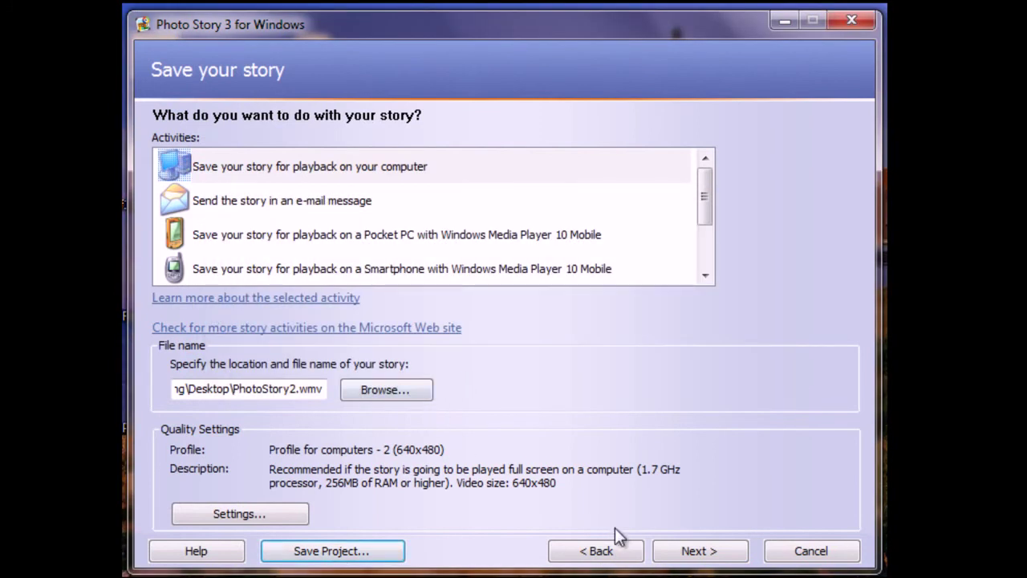
Build the story for computer playback as PhotoStory2.wmv on the Desktop, and exit Photo Story once it is created
{"action": "left_click", "coordinate": [695, 562]}
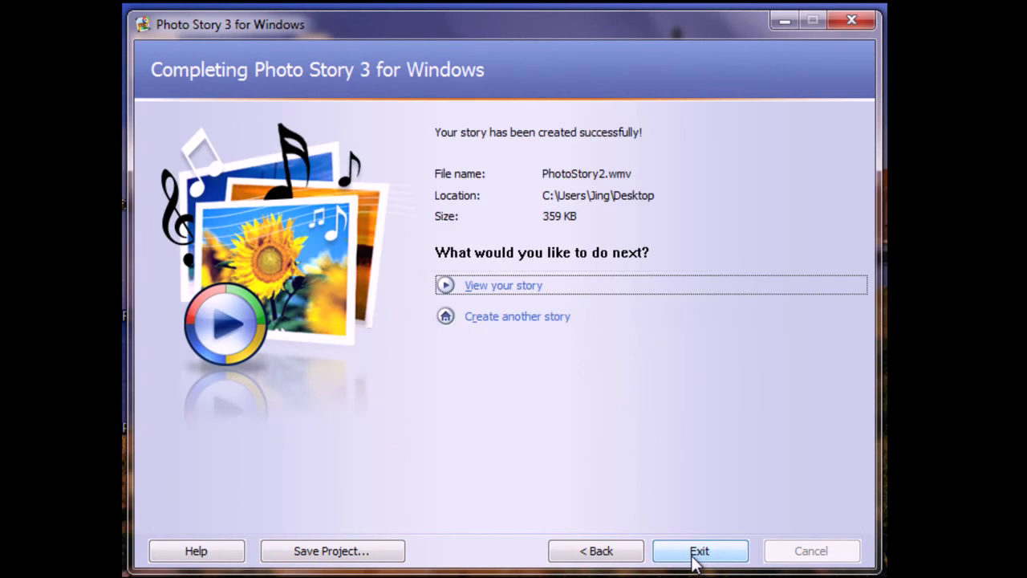
{"action": "left_click", "coordinate": [695, 552]}
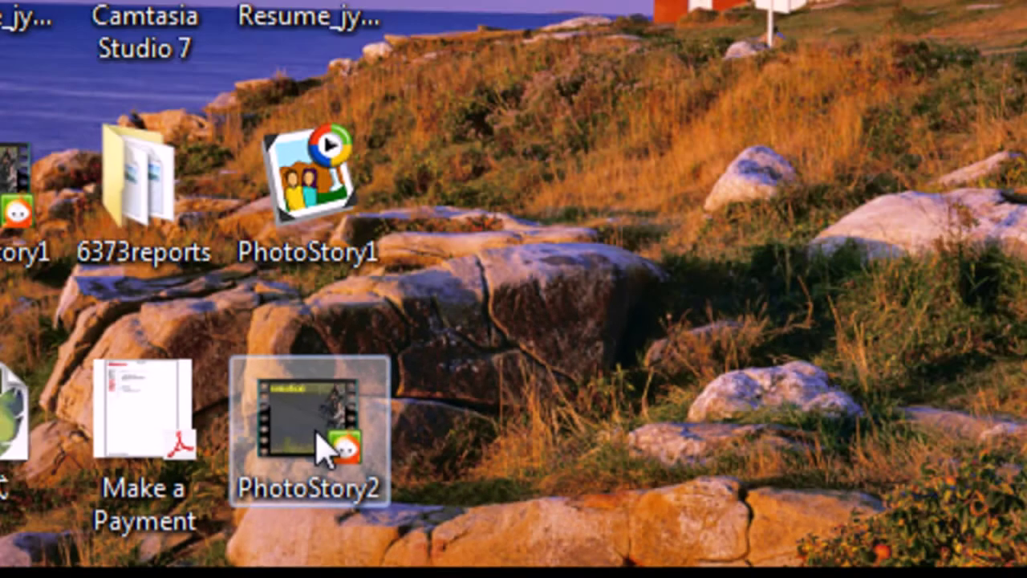
Open the finished PhotoStory2 video from the desktop with Windows Media Player
{"action": "double_click", "coordinate": [315, 435]}
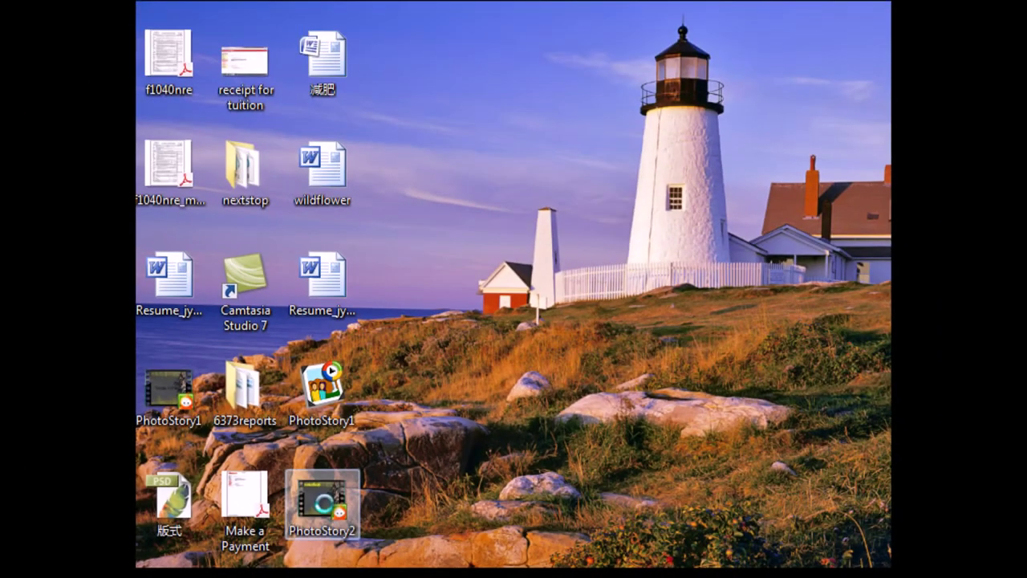
{"action": "right_click", "coordinate": [327, 507]}
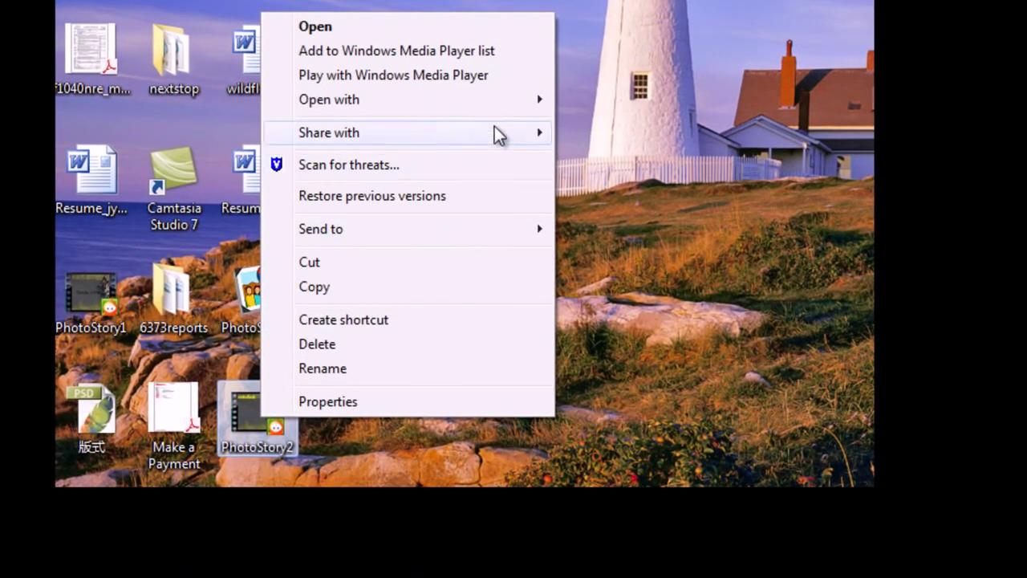
{"action": "mouse_move", "coordinate": [530, 106]}
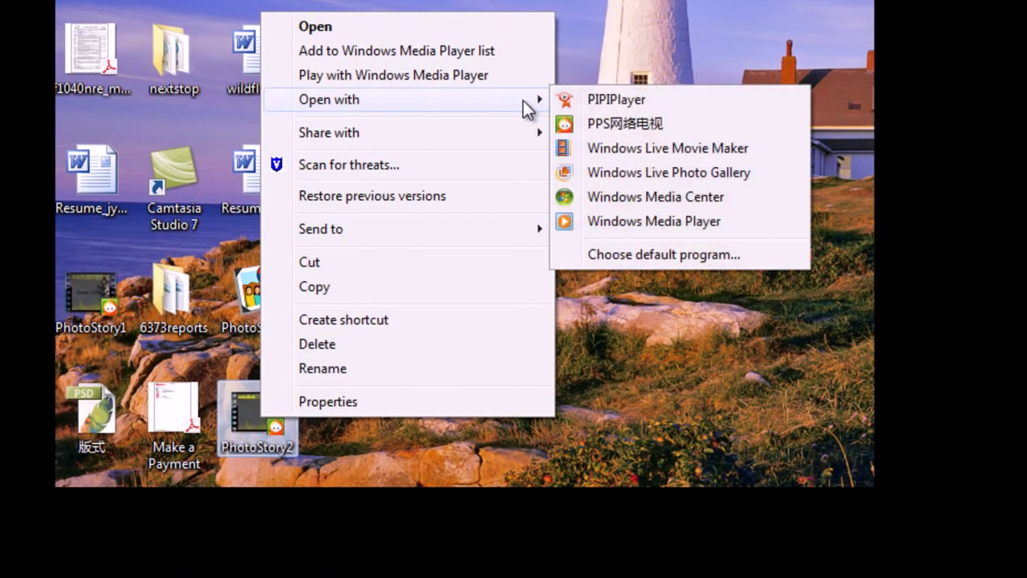
{"action": "left_click", "coordinate": [625, 221]}
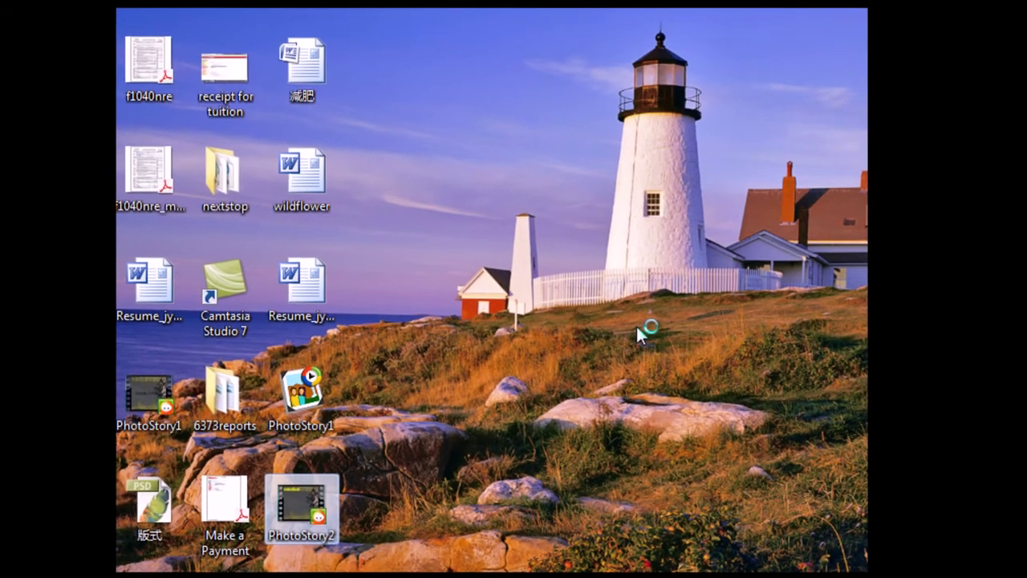